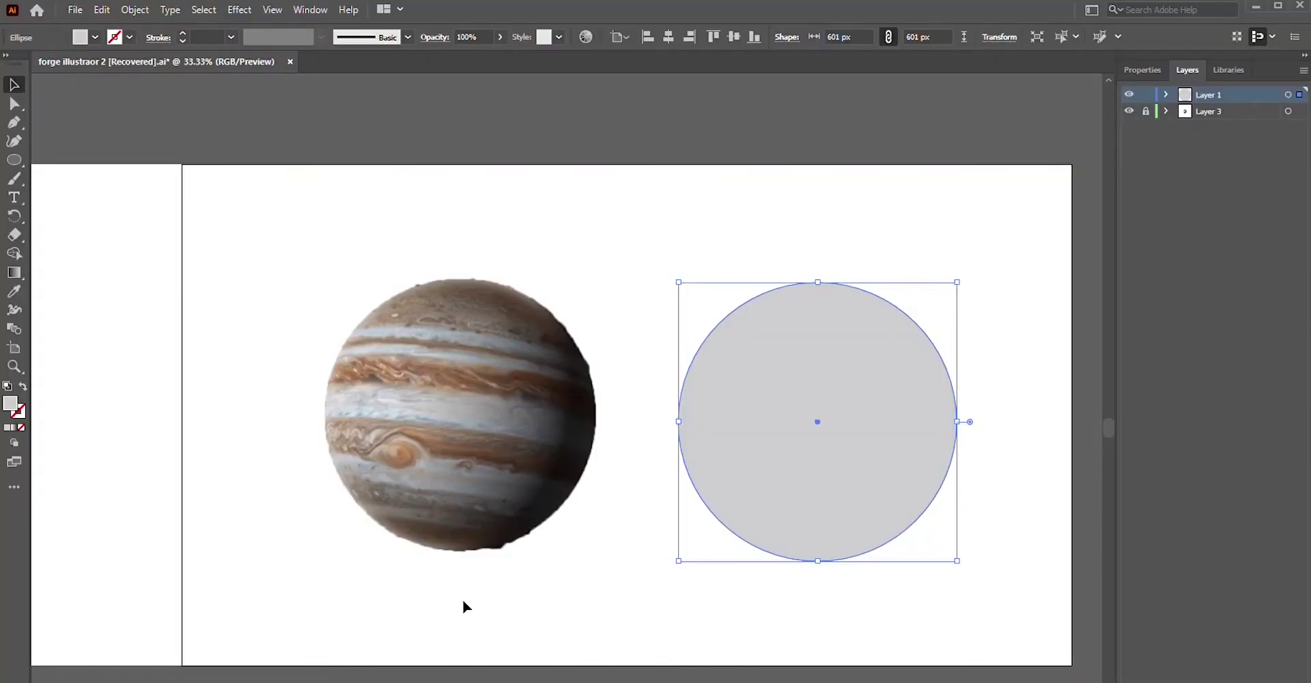
Step: Move the circle slightly closer to the Jupiter photo and fill it with a brown sampled from the planet's upper orange band
mouse_move(795, 513)
left_mouse_down()
mouse_move(756, 504)
mouse_move(772, 508)
left_mouse_up()
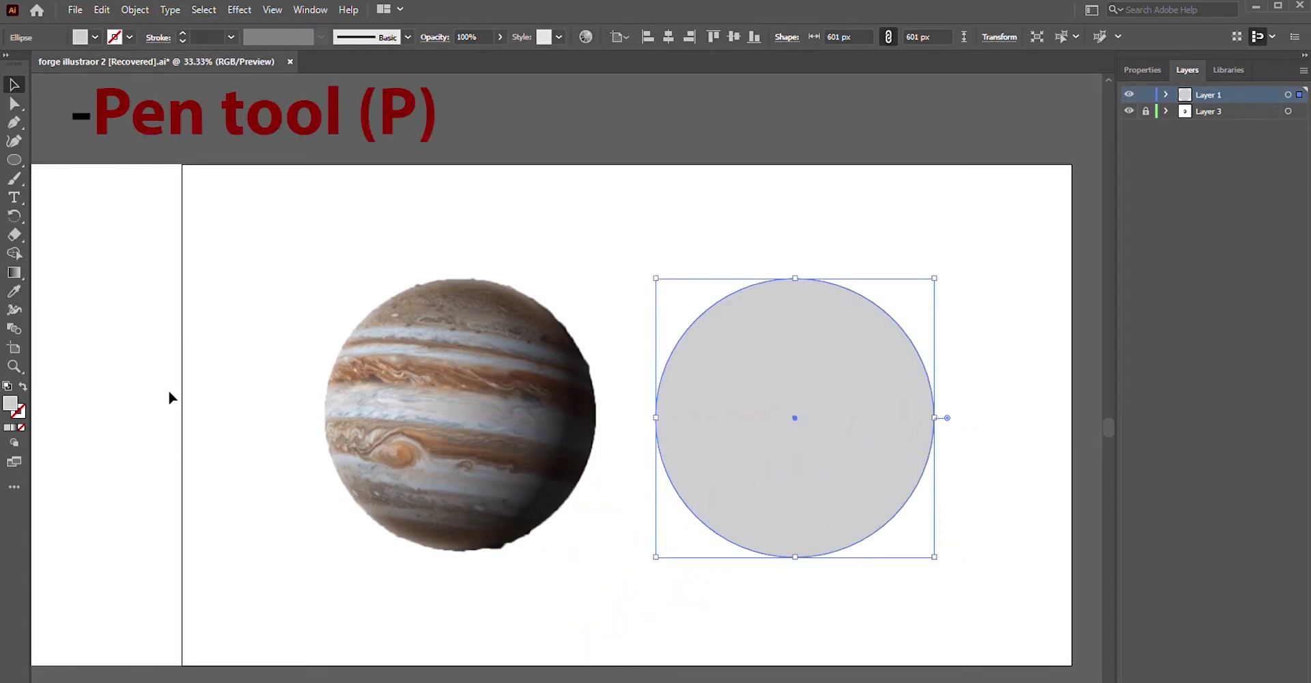
key("p")
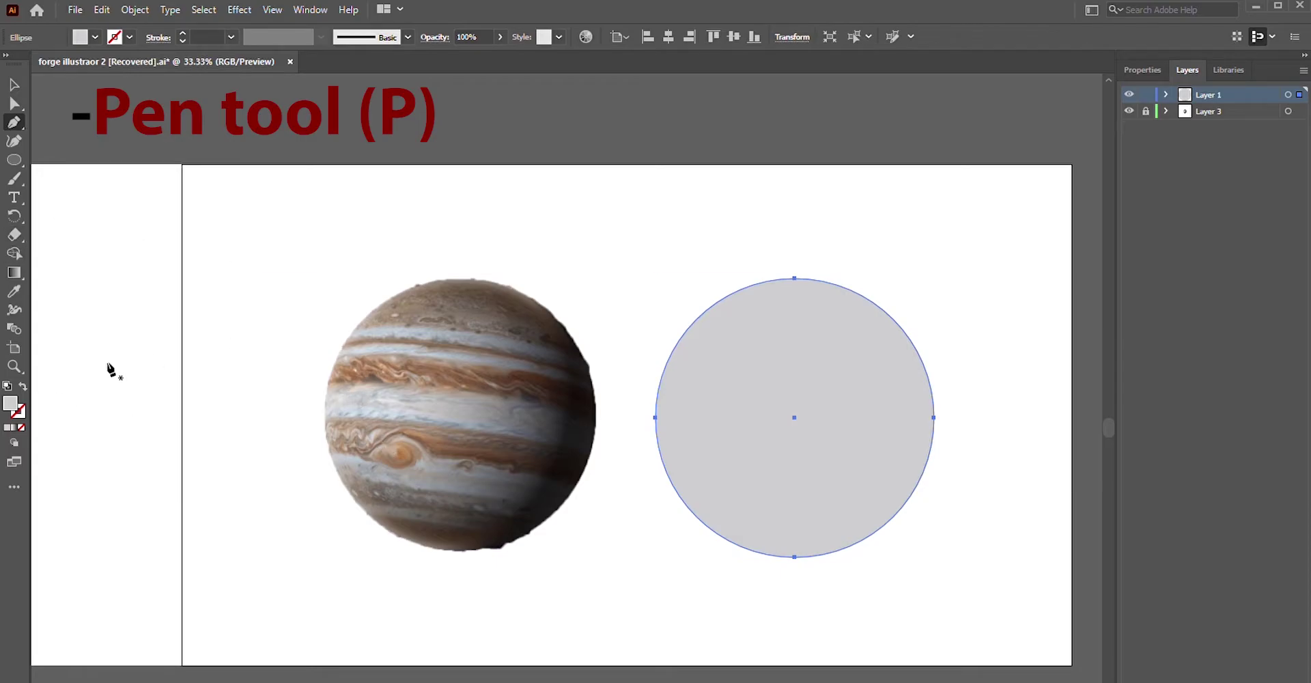
key("i")
left_click(375, 383)
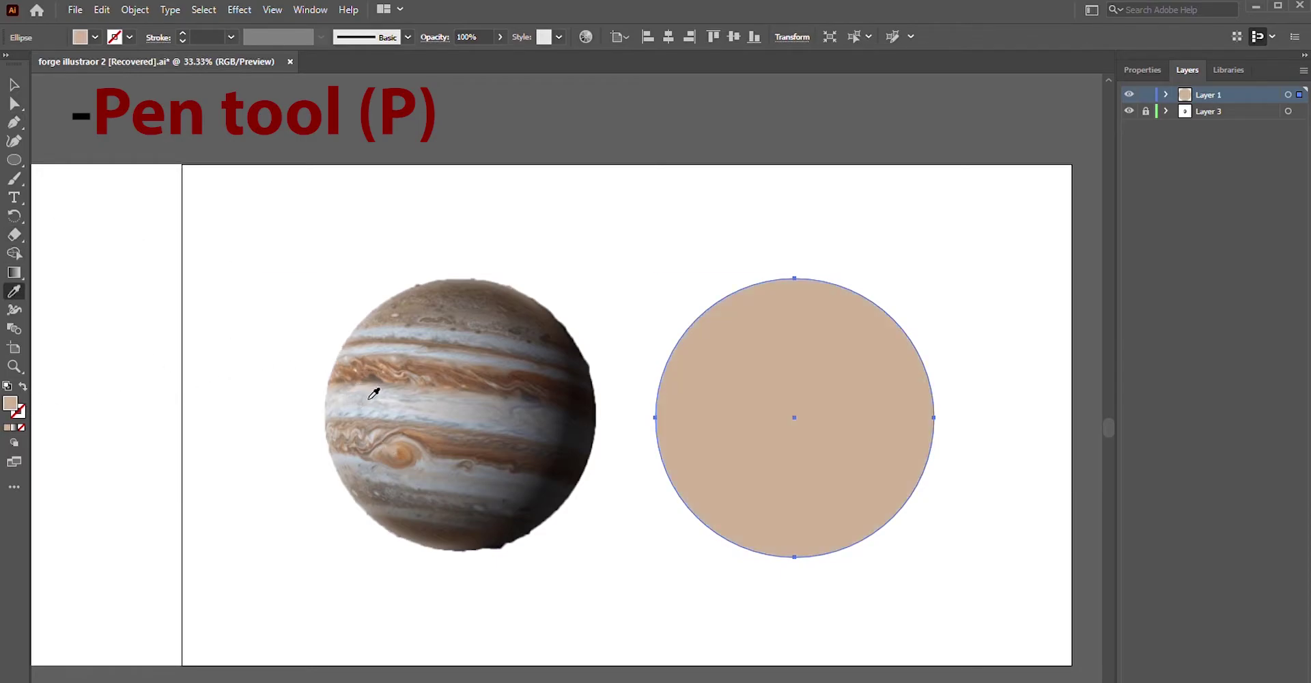
left_click(395, 374)
Step: Trace Jupiter's upper orange-brown band with the Pen tool as a closed curved shape spanning the planet
key("b")
key("p")
left_click(327, 383)
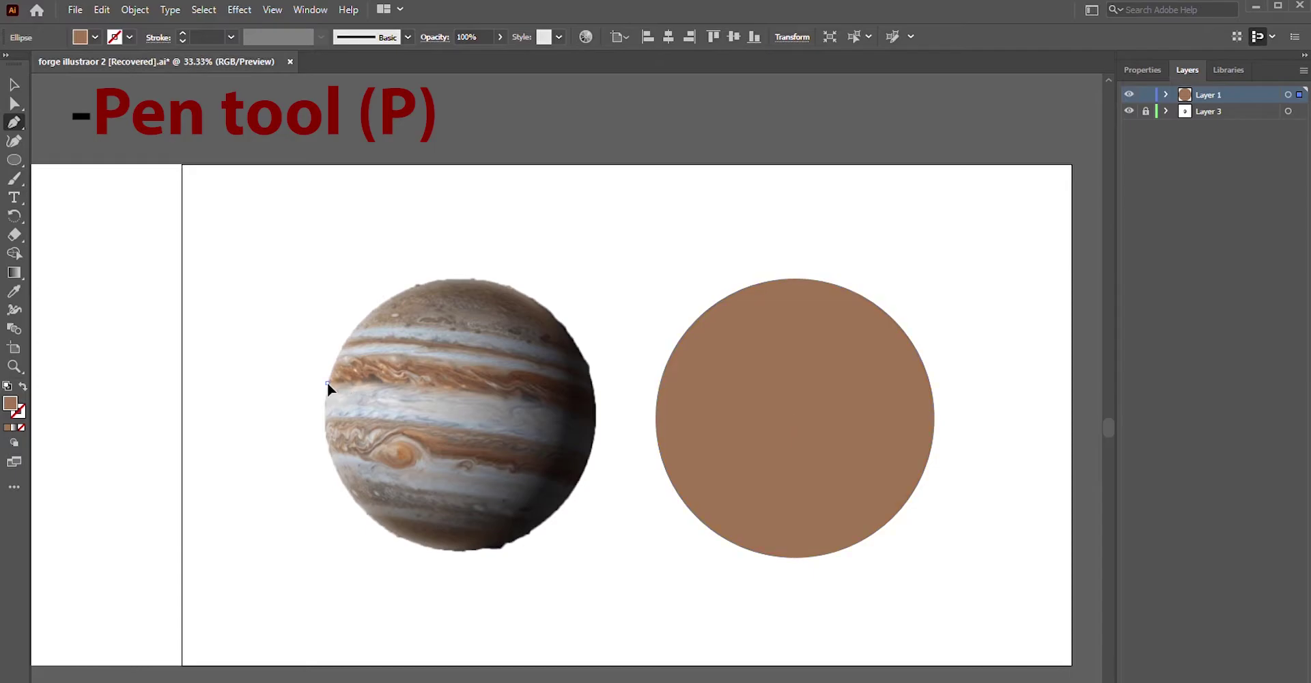
left_click(593, 418)
left_click_drag(595, 419, 581, 380)
left_click(592, 389)
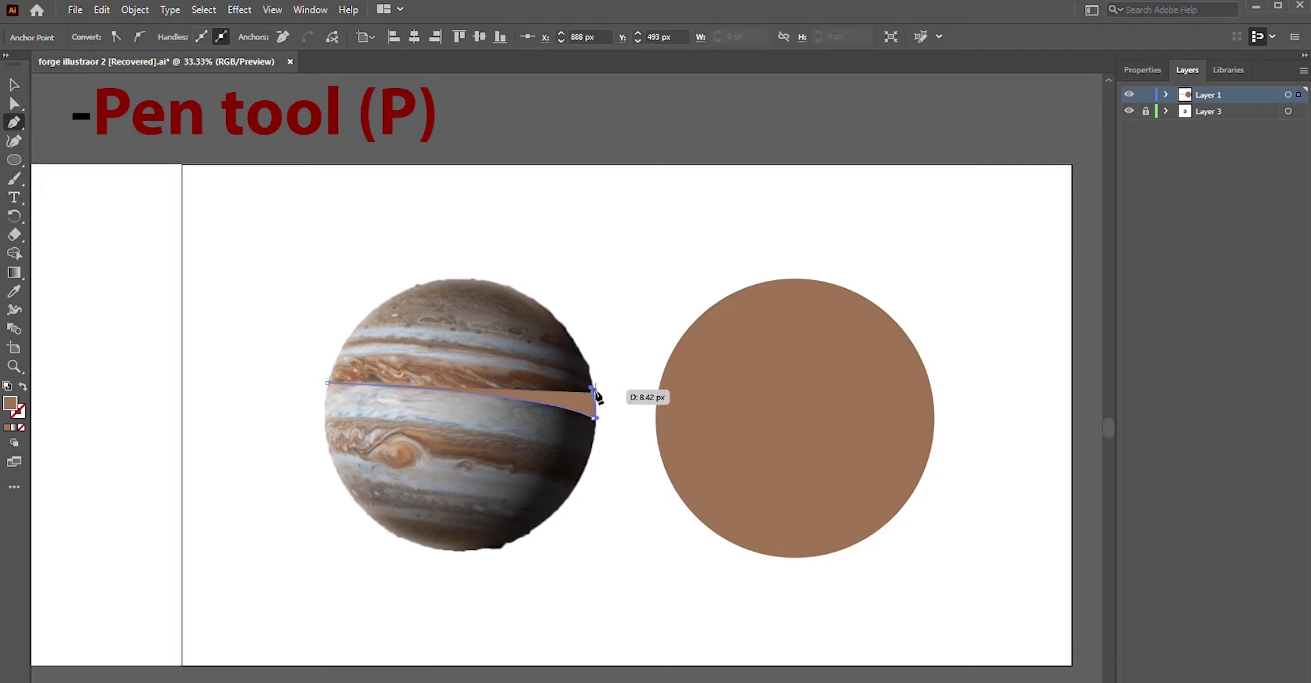
left_click_drag(338, 355, 308, 373)
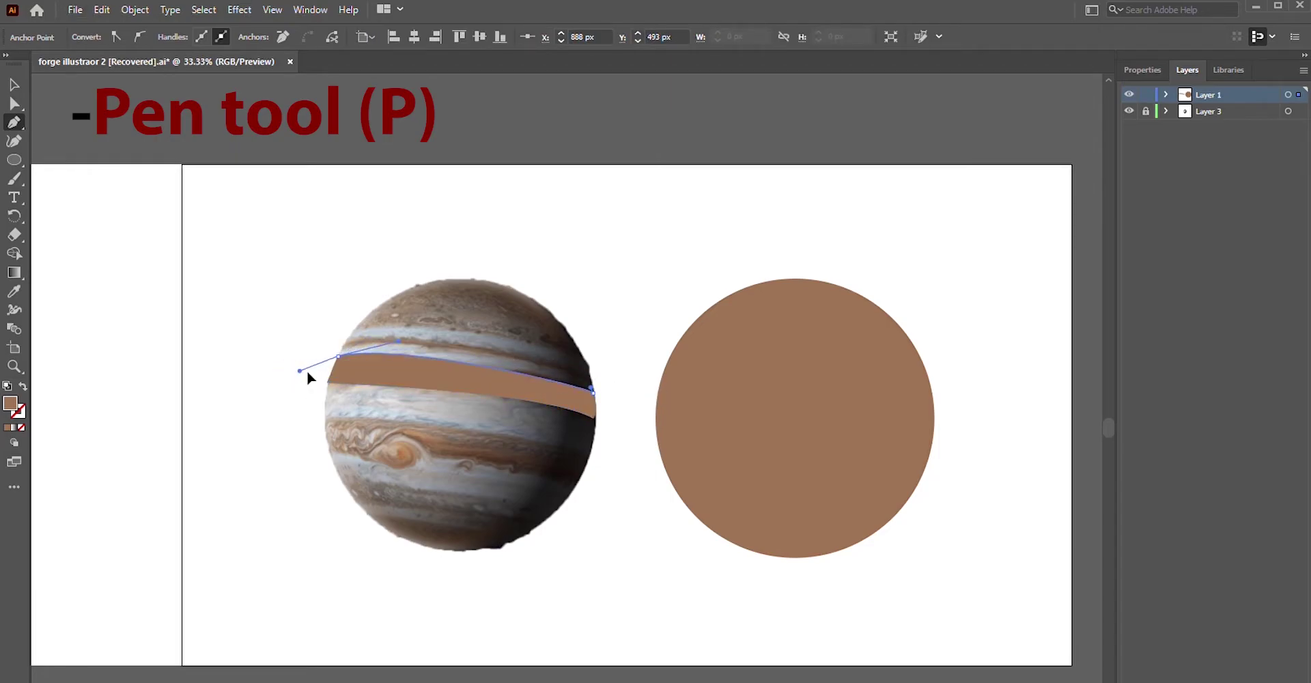
left_click(328, 382)
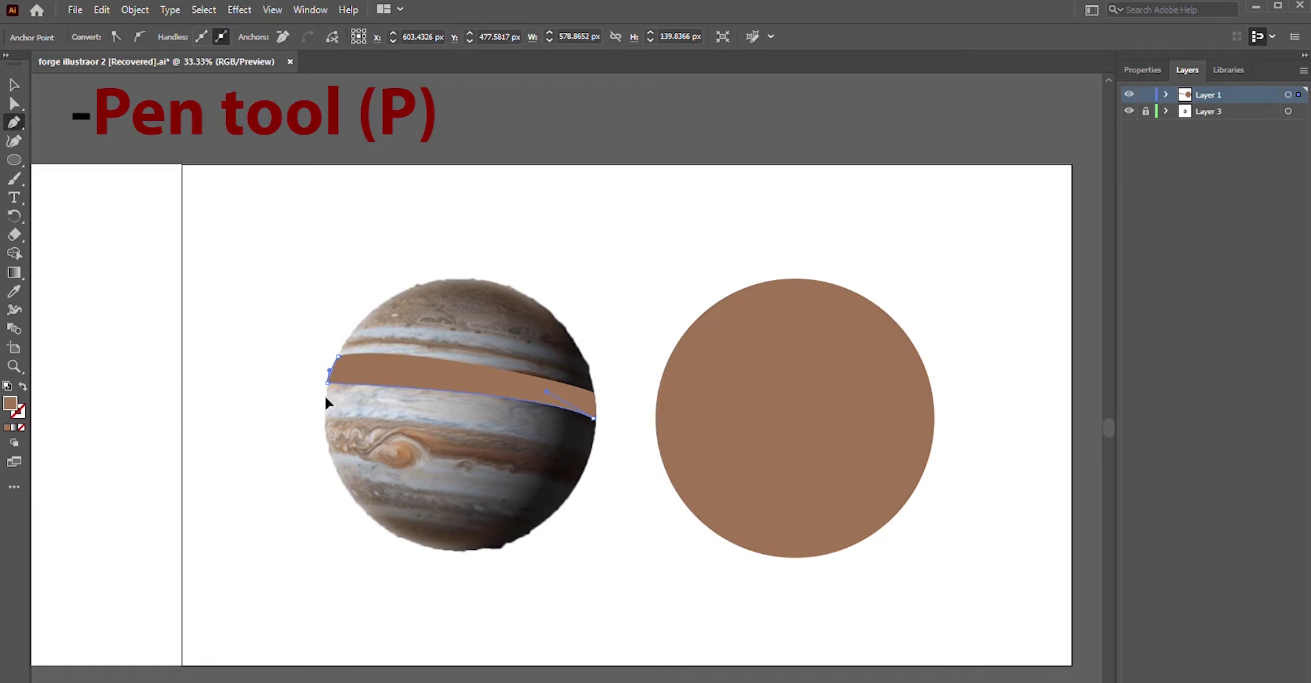
Step: Recolour the circle with a light grey sampled from Jupiter's pale middle band
key("v")
left_click(819, 407)
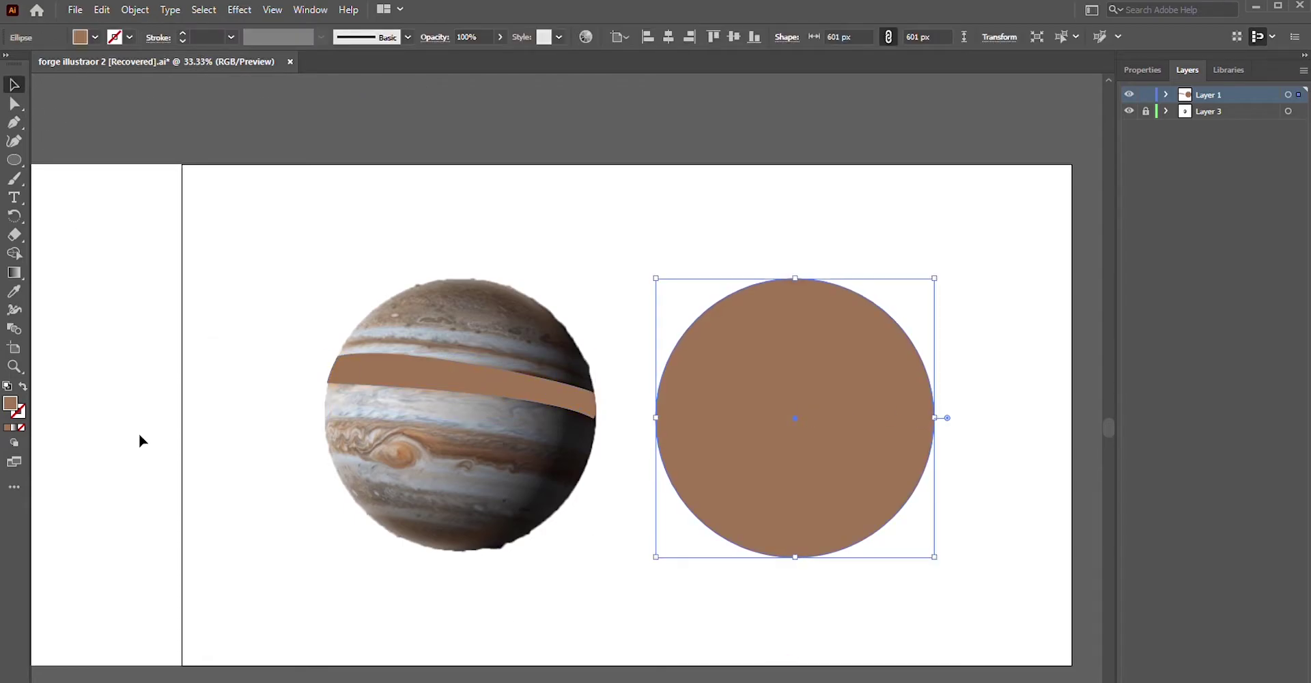
key("i")
left_click(455, 419)
Step: Move the brown band onto the upper half of the grey circle and nudge it to line up with the circle's edges
key("v")
left_click(453, 422)
left_click_drag(464, 376, 798, 376)
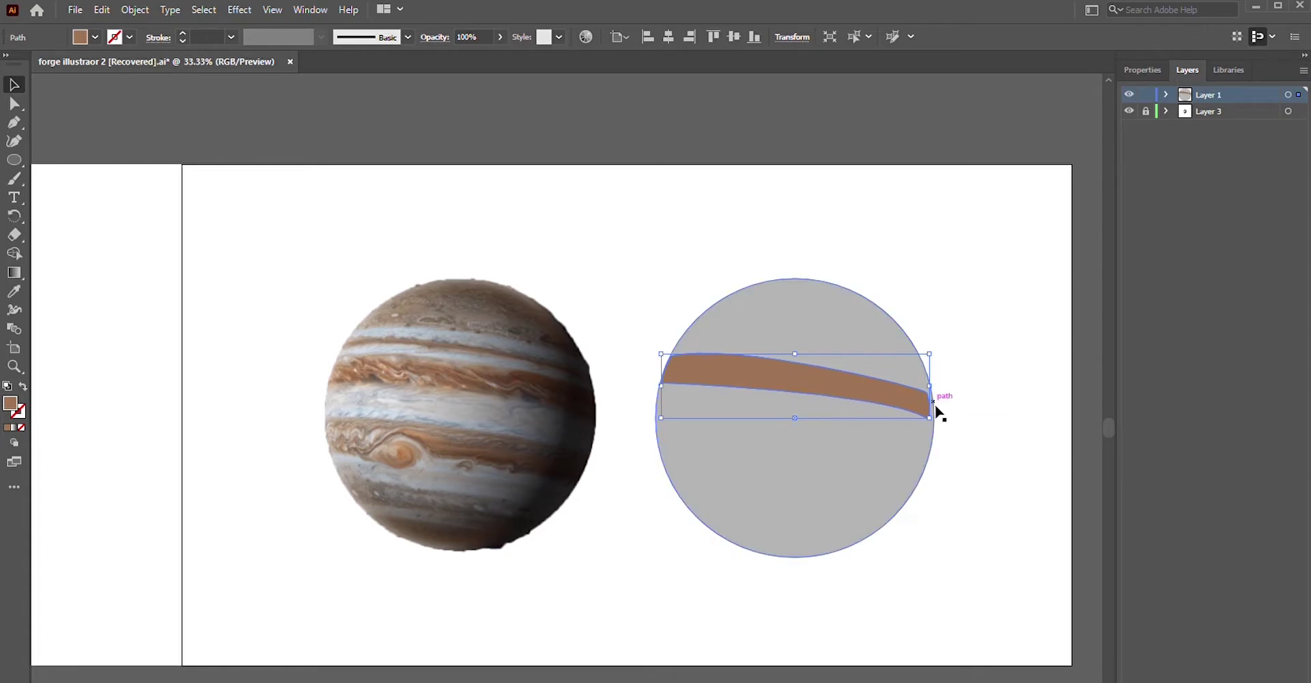
key("Up")
key("Up")
key("Up")
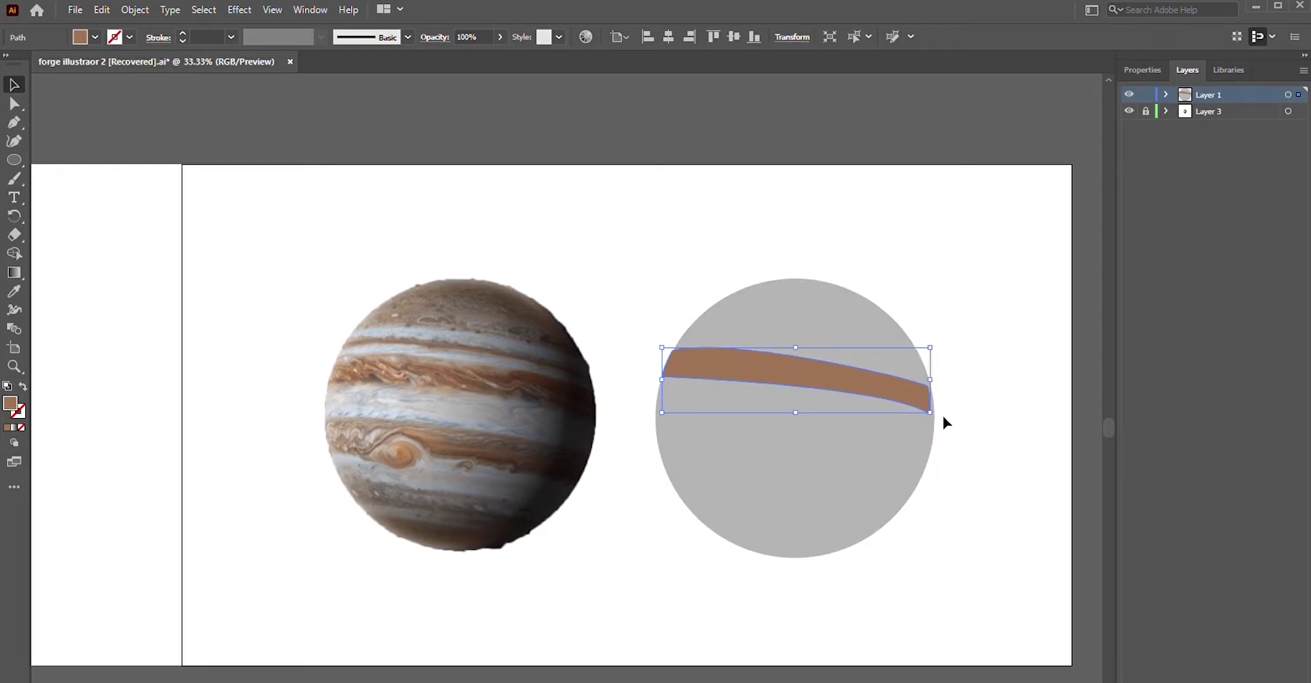
key("Right")
key("shift+Down")
key("shift+Down")
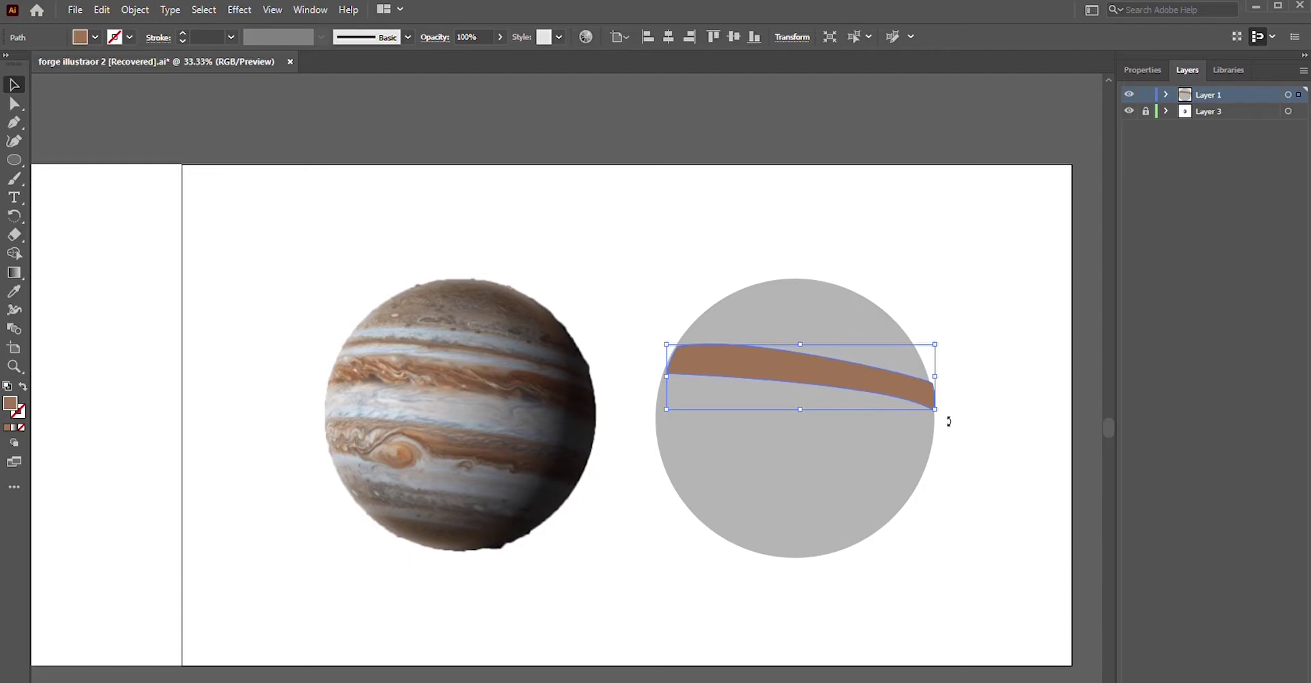
key("shift+Left")
key("shift+Down")
left_click(586, 193)
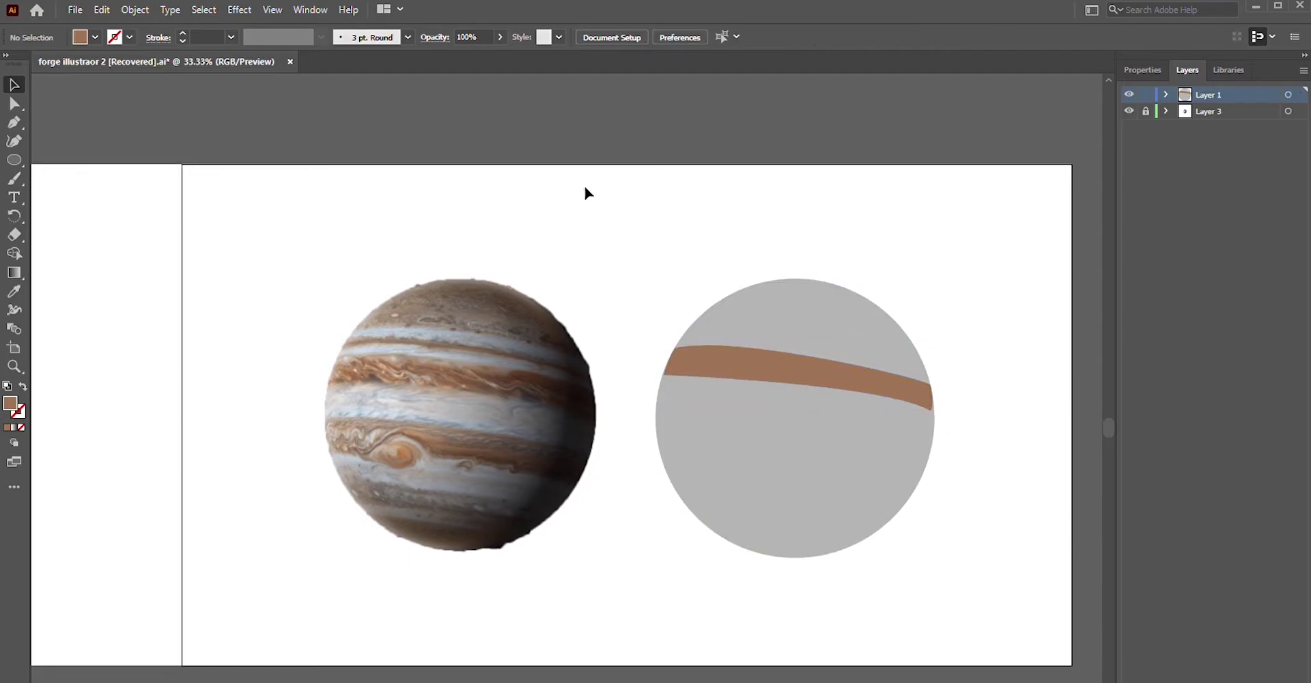
Step: Use Direct Selection to pull the brown band's lower right anchor point out to the circle's edge
left_click(15, 103)
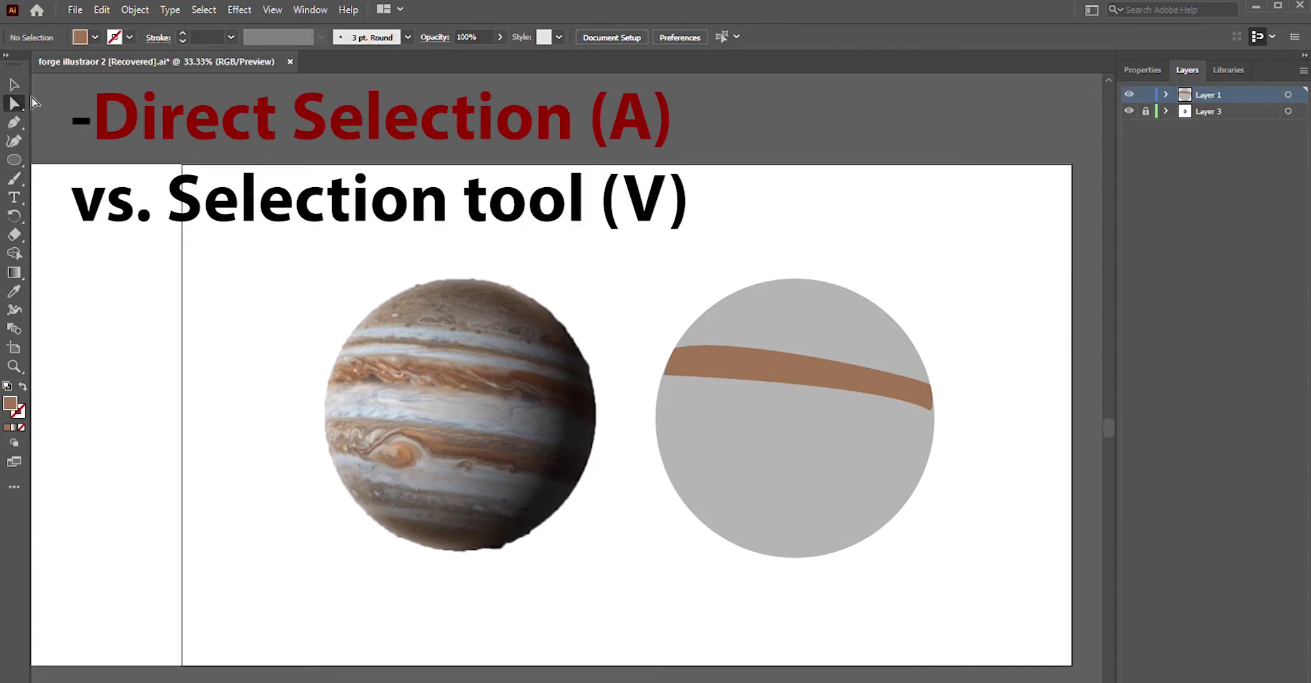
left_click(928, 402)
key("ctrl+plus")
key("ctrl+plus")
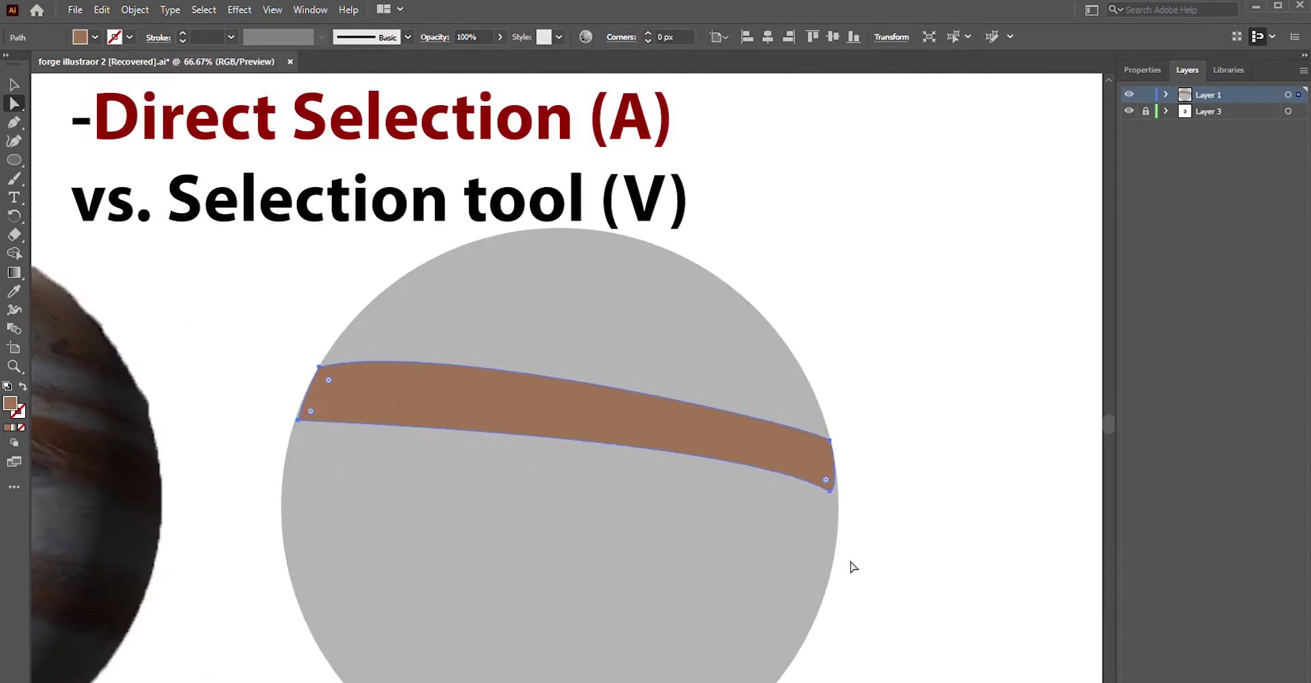
mouse_move(834, 502)
left_mouse_down()
mouse_move(832, 487)
mouse_move(840, 518)
left_mouse_up()
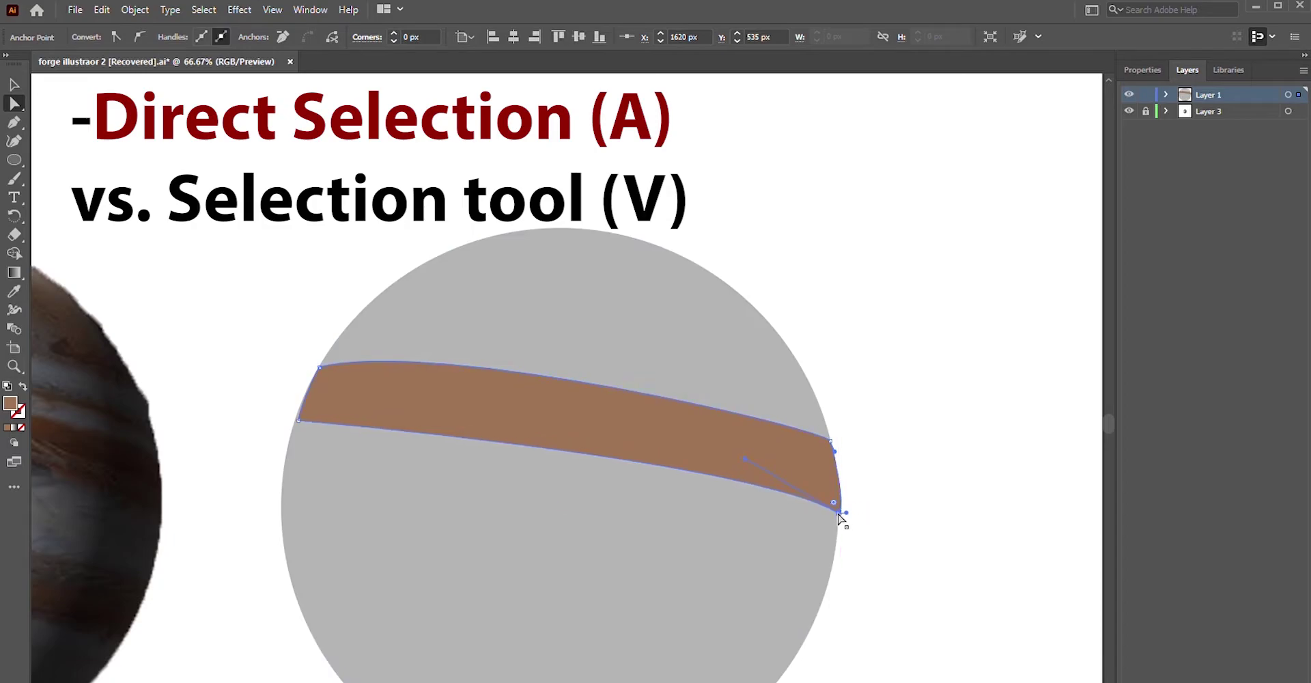
Step: Reposition the brown band's lower left anchor point so it sits on the circle's edge
left_click(828, 216)
left_click(360, 391)
key("ctrl+plus")
key("ctrl+plus")
key("ctrl+plus")
left_click_drag(382, 407, 919, 502)
left_click(277, 453)
left_click_drag(289, 470, 280, 472)
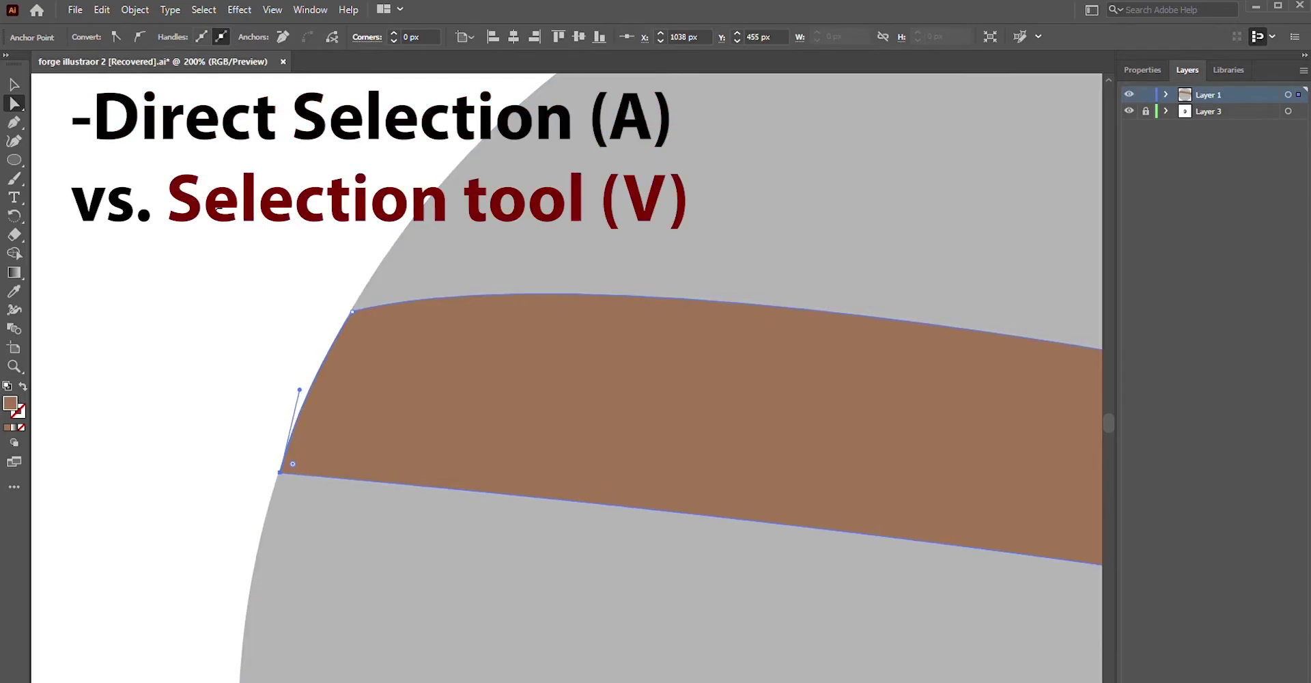
left_click(309, 319)
Step: Try moving the whole brown band and the grey circle with the Selection tool, undoing each move
left_click(15, 84)
left_click_drag(553, 413, 467, 373)
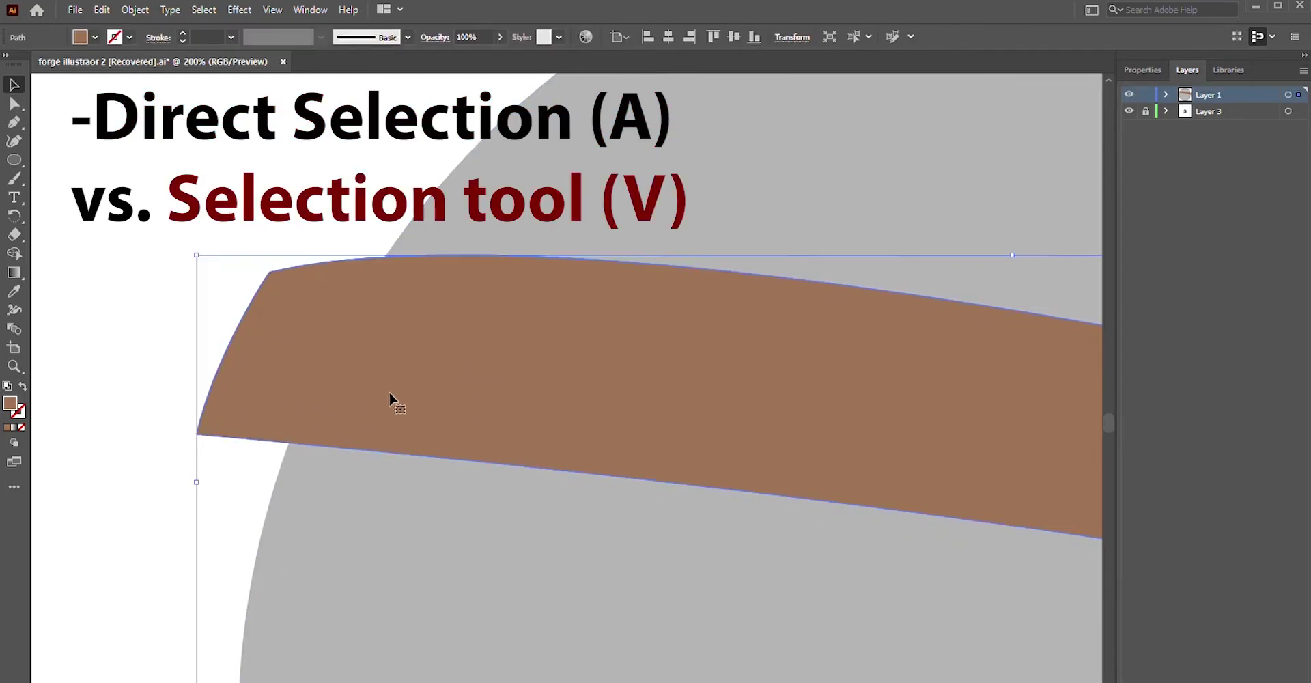
key("ctrl+z")
key("ctrl+minus")
key("ctrl+minus")
key("ctrl+minus")
left_click(678, 628)
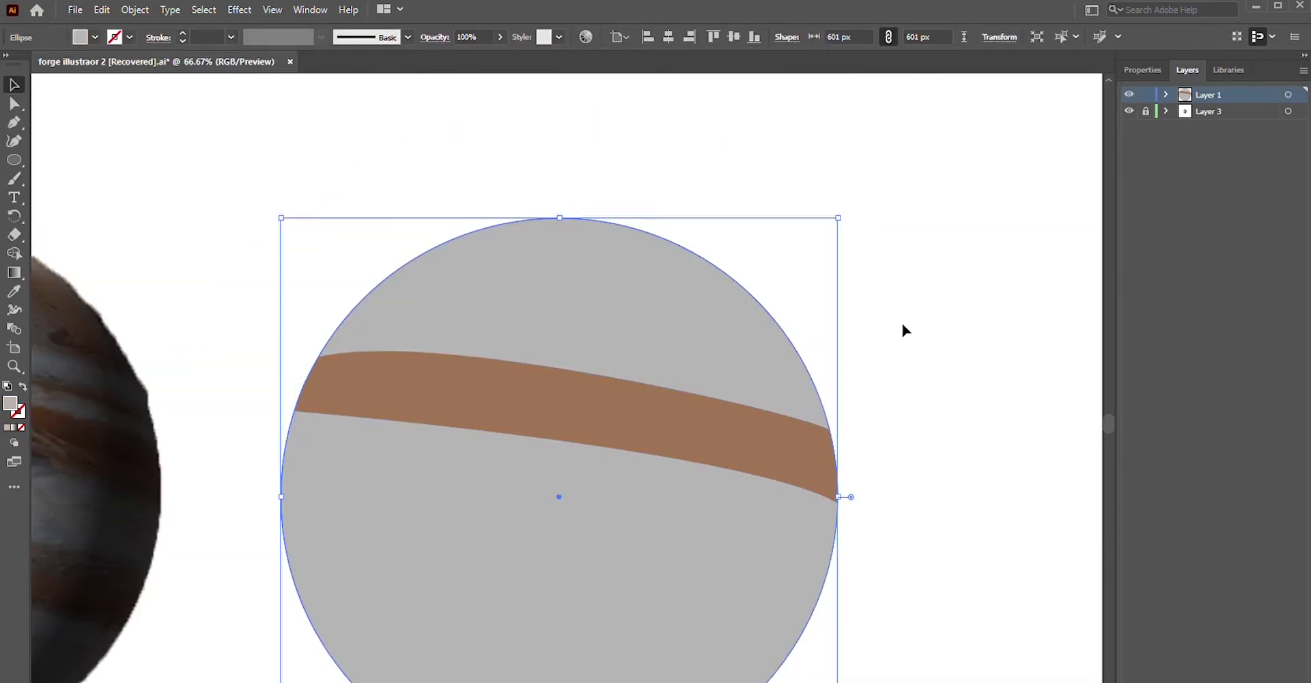
left_click_drag(648, 335, 837, 289)
key("ctrl+z")
key("ctrl+minus")
key("ctrl+minus")
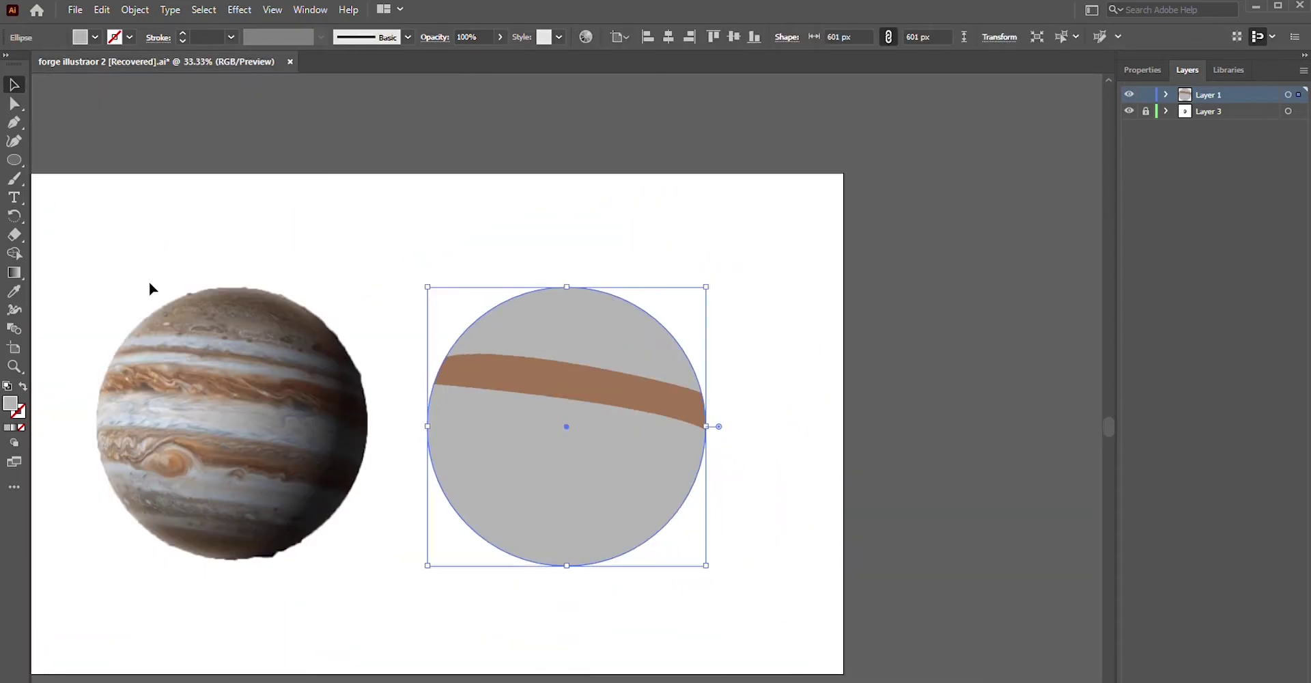
Step: Trace Jupiter's lower brown band with the Pen tool, including the bulge beneath the Great Red Spot, as a closed shape
left_click(151, 287)
key("p")
left_click(102, 459)
left_click_drag(172, 476, 193, 478)
left_click(348, 491)
scroll(361, 464, "left", 5)
left_click_drag(478, 459, 484, 478)
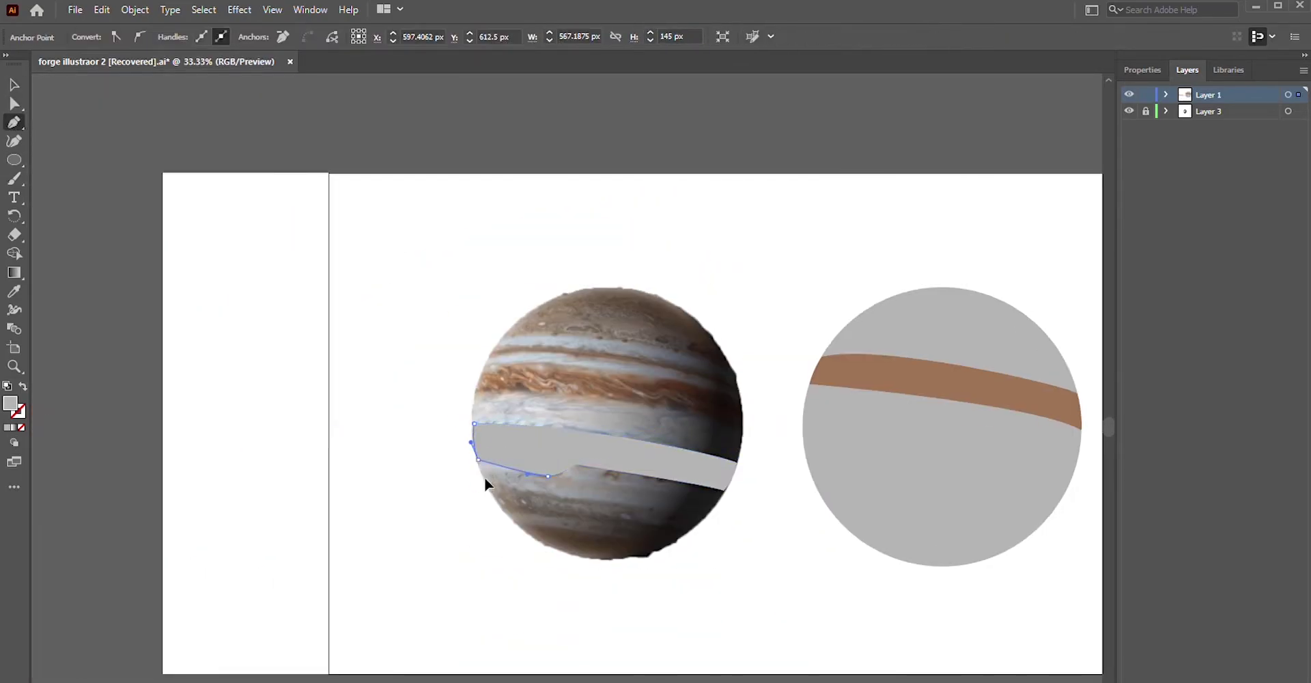
Step: Fill the lower band with a dark brown sampled from the planet and move it onto the grey circle's lower half
key("i")
left_click(638, 394)
left_click(639, 393)
left_click(642, 391)
key("v")
left_click_drag(692, 458, 1024, 471)
left_click(772, 478)
Step: Draw a closed S-shaped swirl around the Great Red Spot with the Pen tool, shaping its curves with anchor handles
scroll(622, 472, "up", 3)
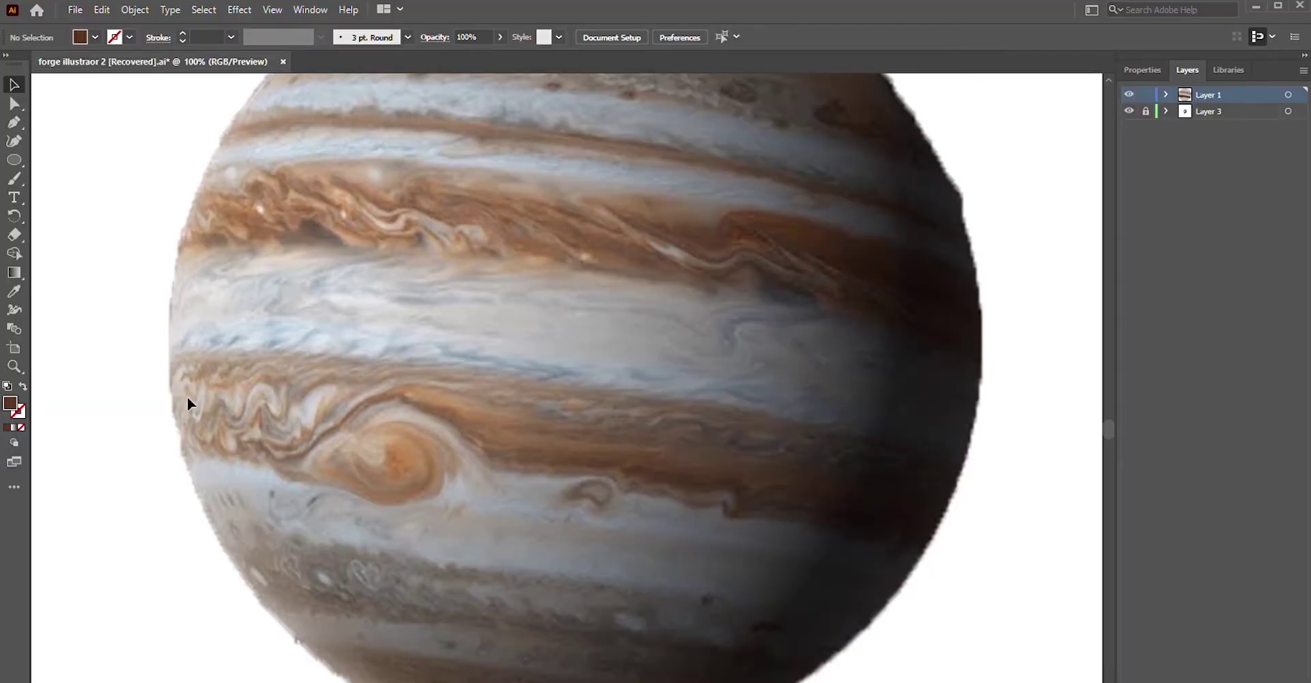
key("p")
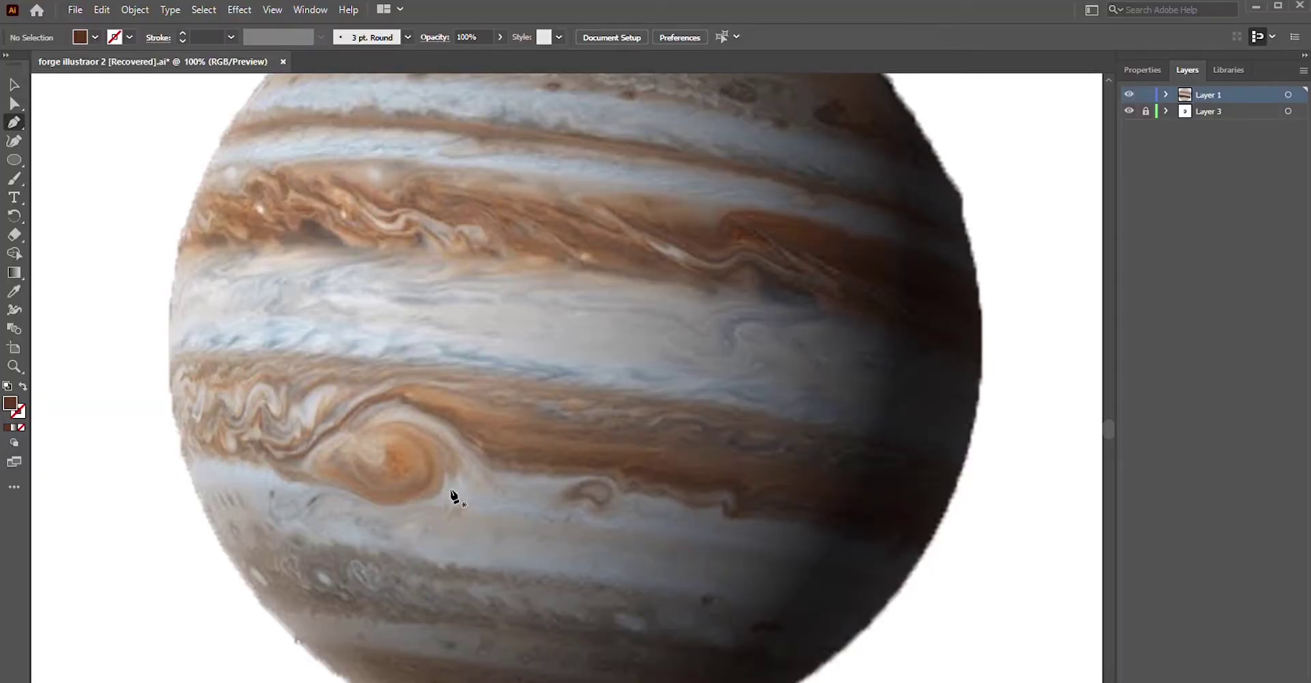
left_click(445, 489)
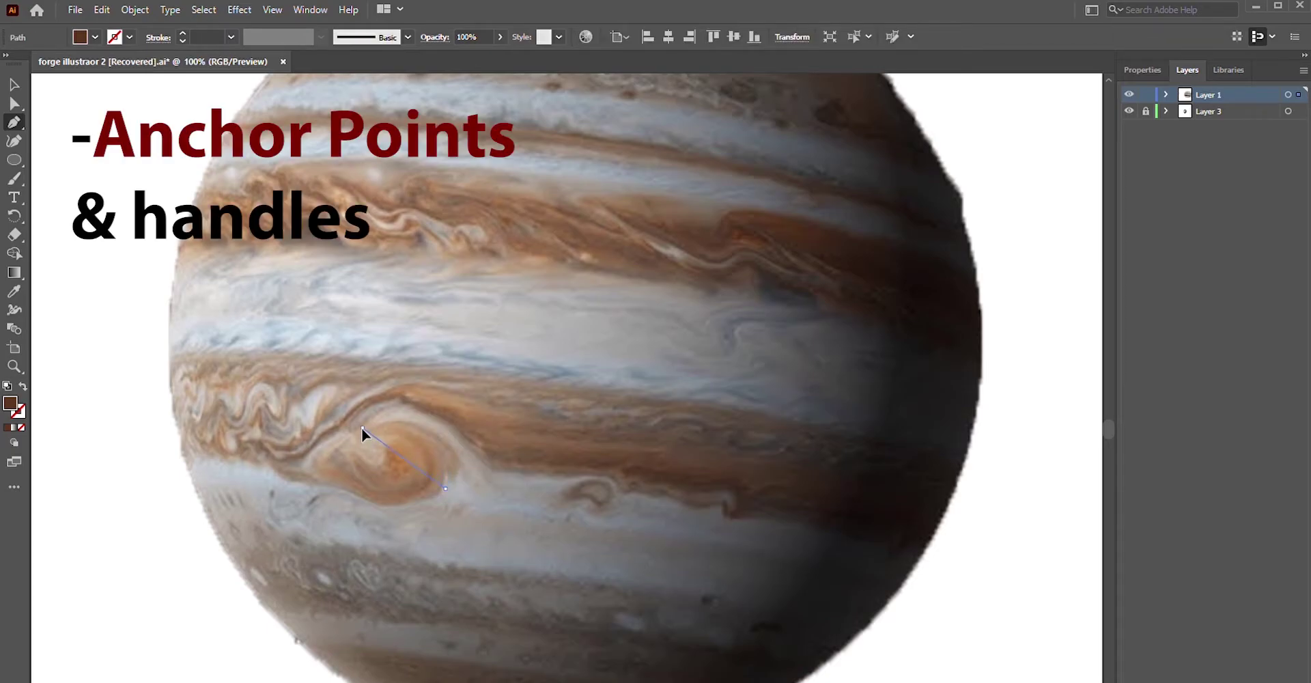
left_click_drag(362, 428, 428, 399)
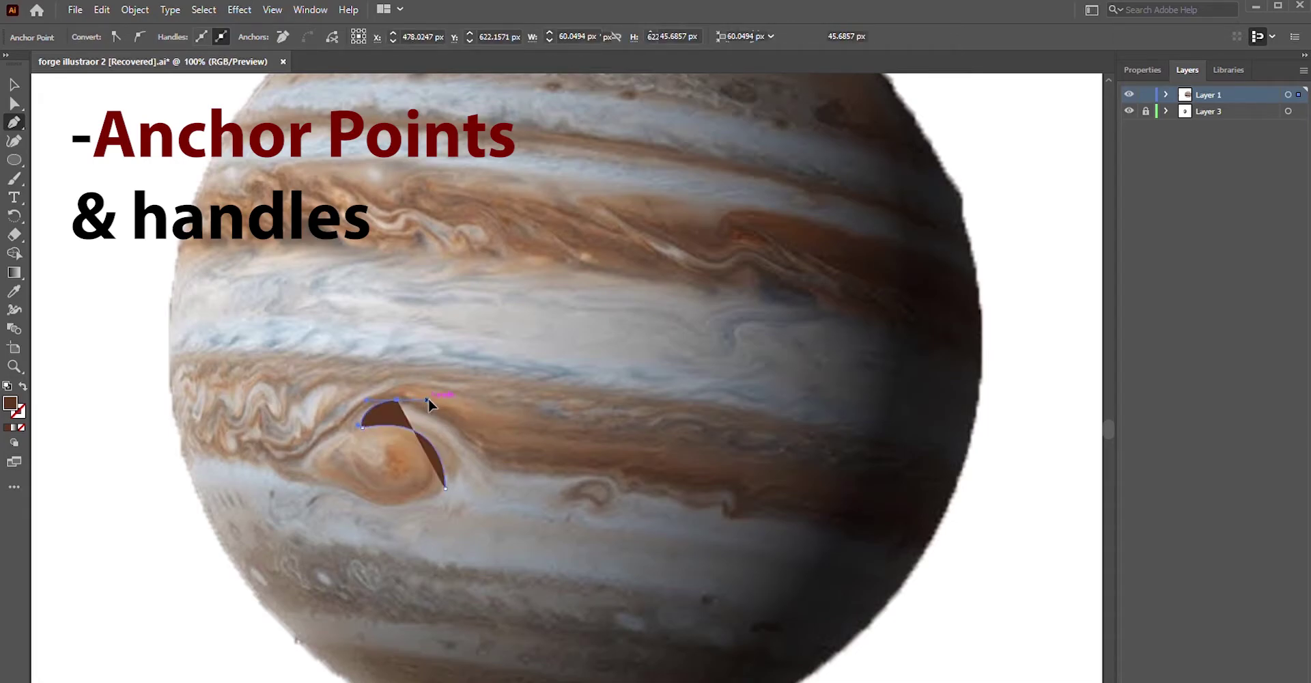
left_click(398, 400)
left_click_drag(489, 469, 521, 549)
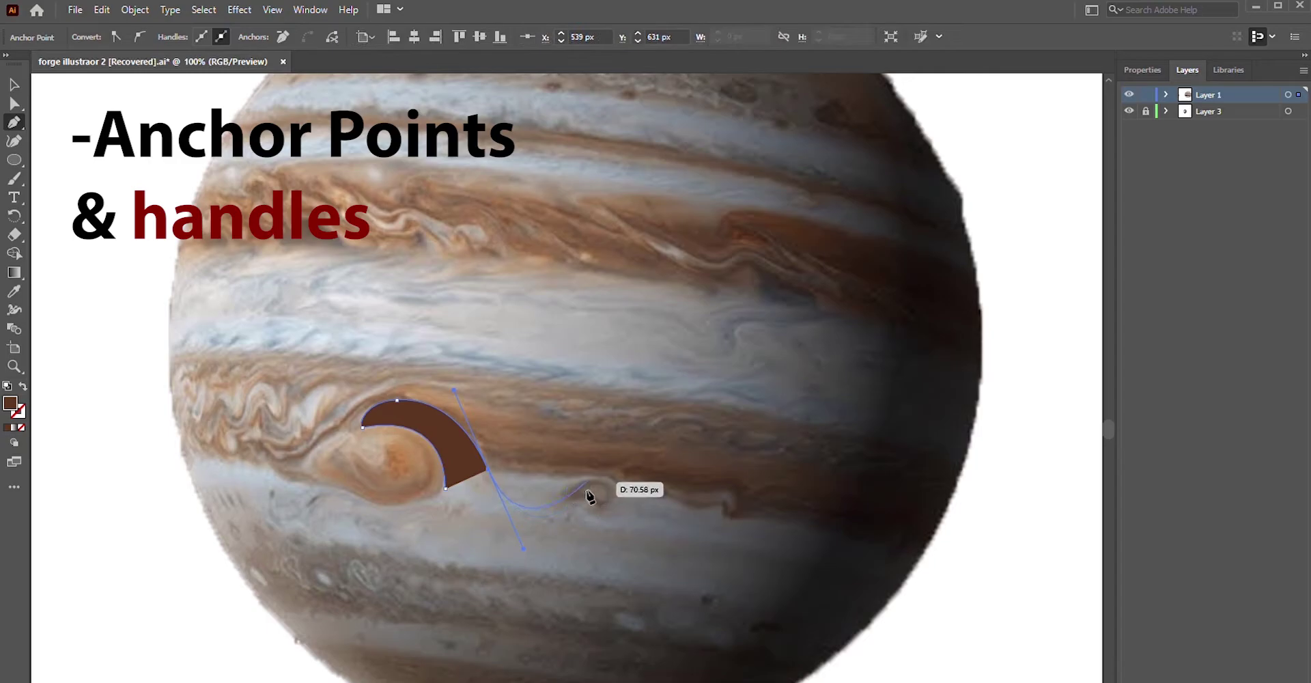
left_click(566, 519)
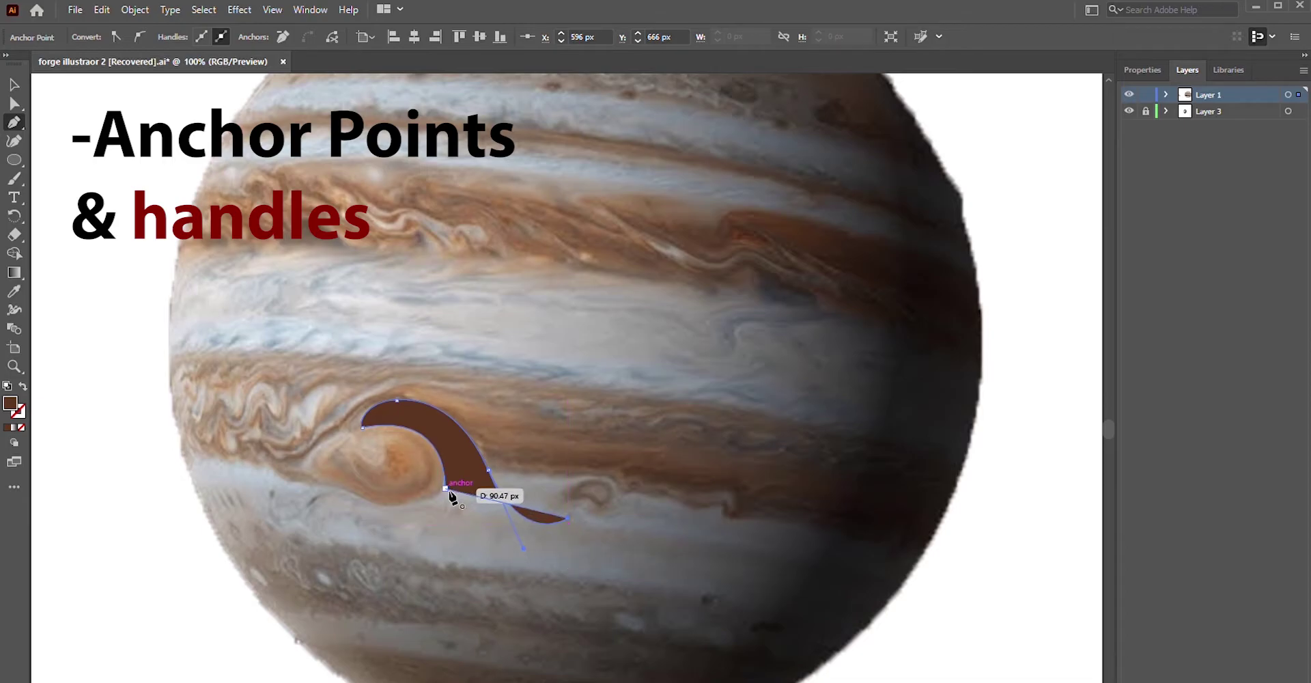
left_click_drag(445, 489, 399, 400)
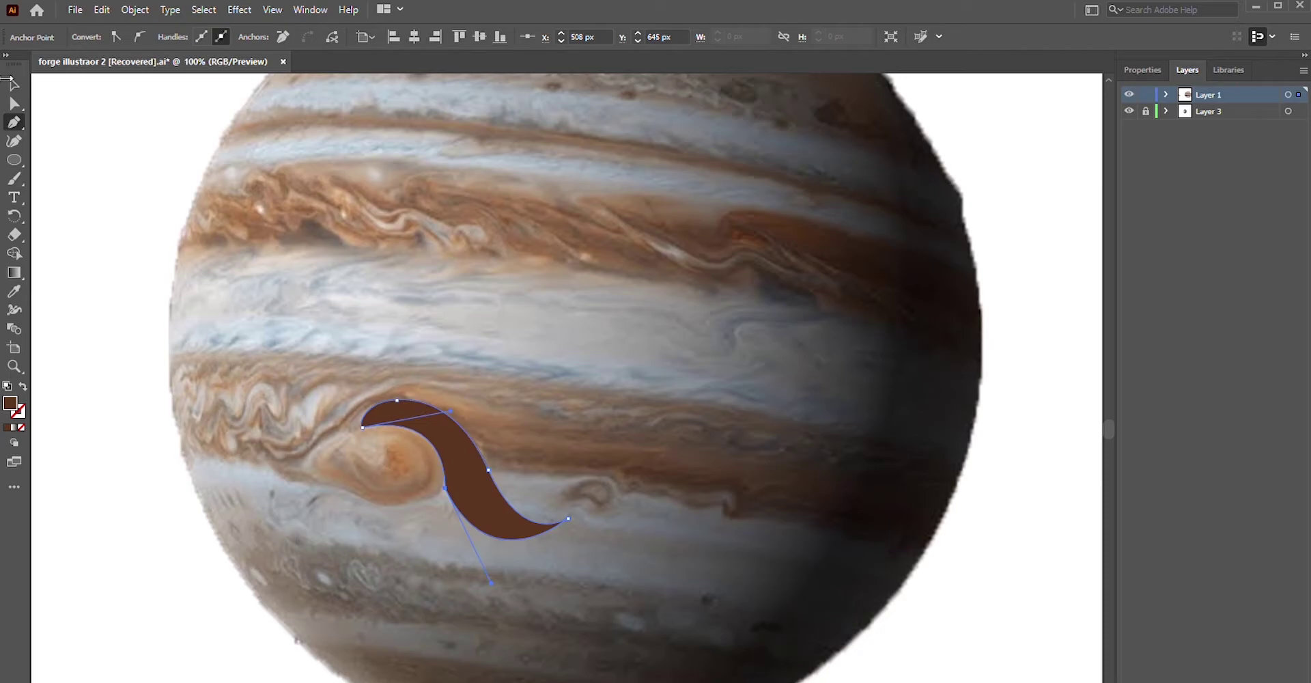
Step: Give the swirl the default white fill and black stroke and place it over the dark band, beside its bulge
left_click(14, 85)
left_click_drag(499, 493, 805, 500)
key("ctrl+minus")
left_click_drag(681, 403, 557, 411)
left_click(7, 387)
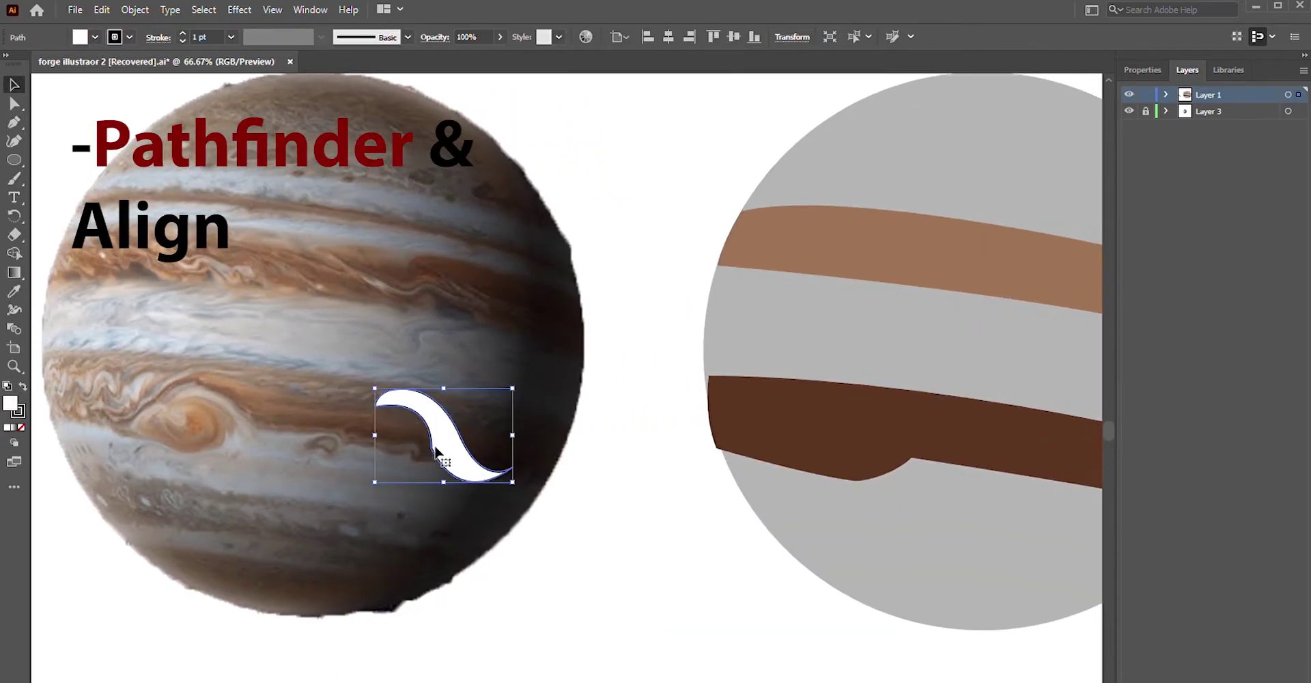
mouse_move(445, 441)
left_mouse_down()
mouse_move(937, 474)
mouse_move(904, 468)
mouse_move(929, 466)
left_mouse_up()
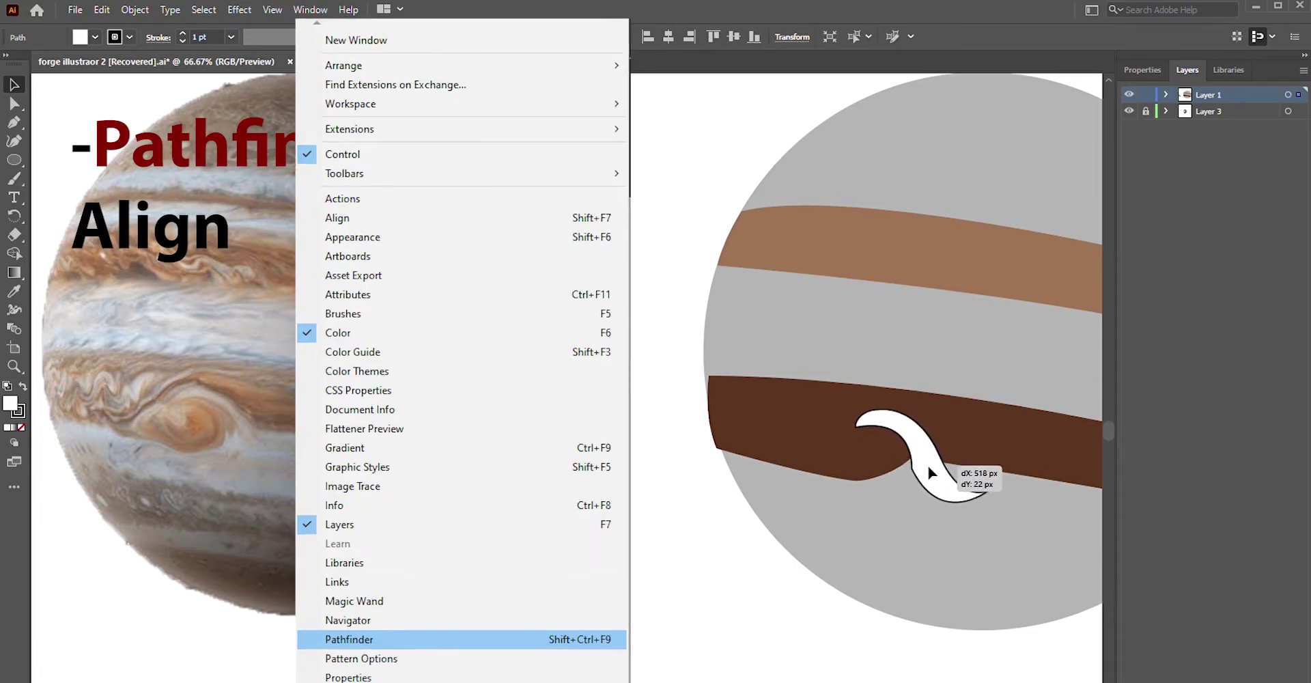
Step: Cut the white swirl out of the dark brown band with Pathfinder's Minus Front
left_click(838, 616)
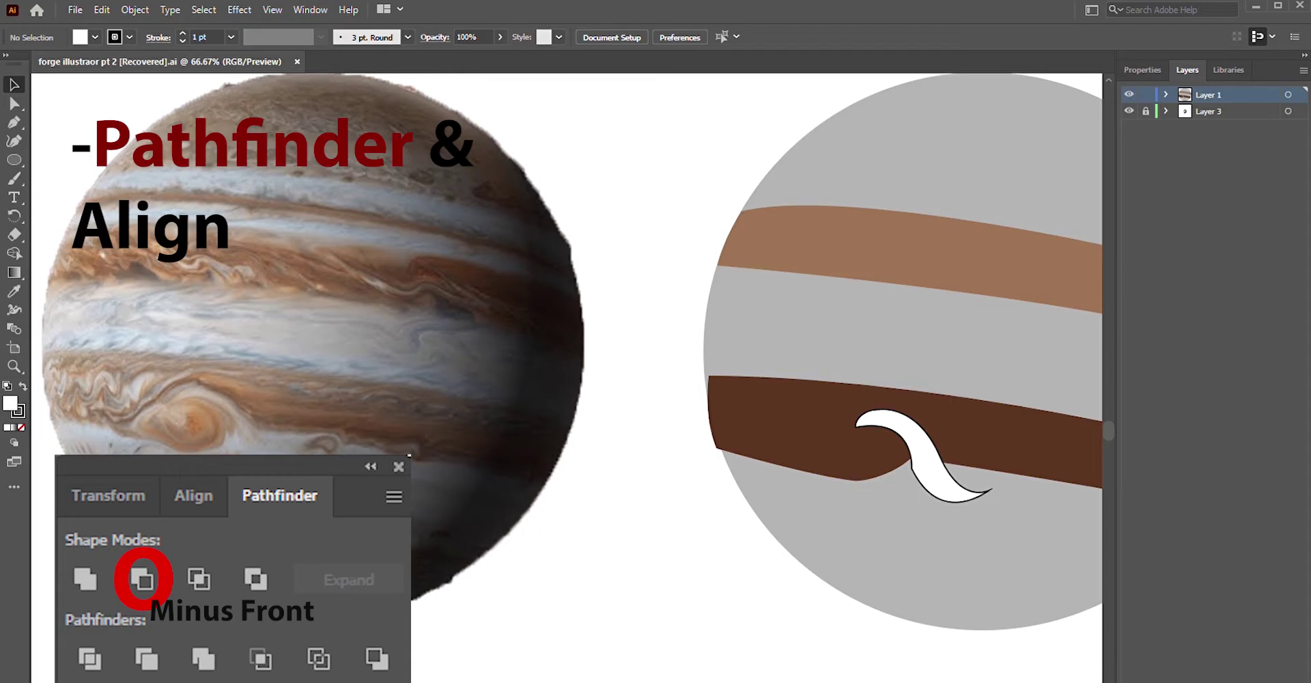
left_click(890, 440)
left_click(917, 430, "shift")
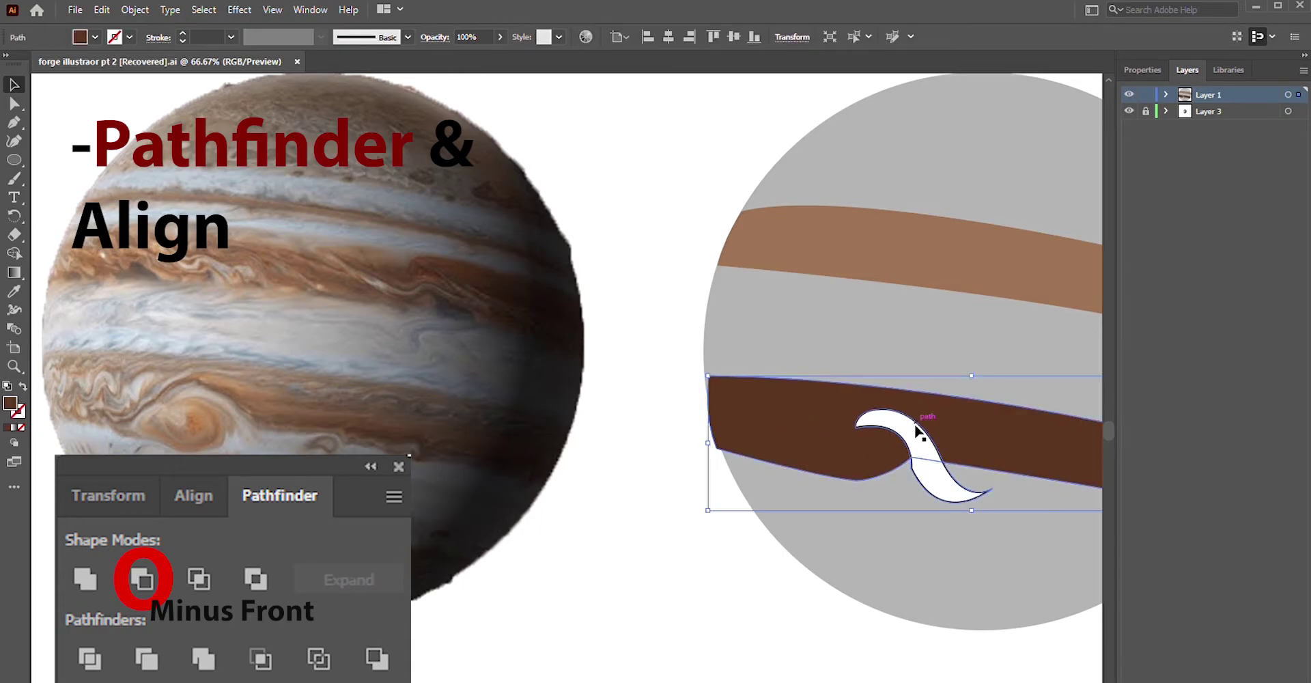
left_click(142, 579)
key("ctrl+shift+a")
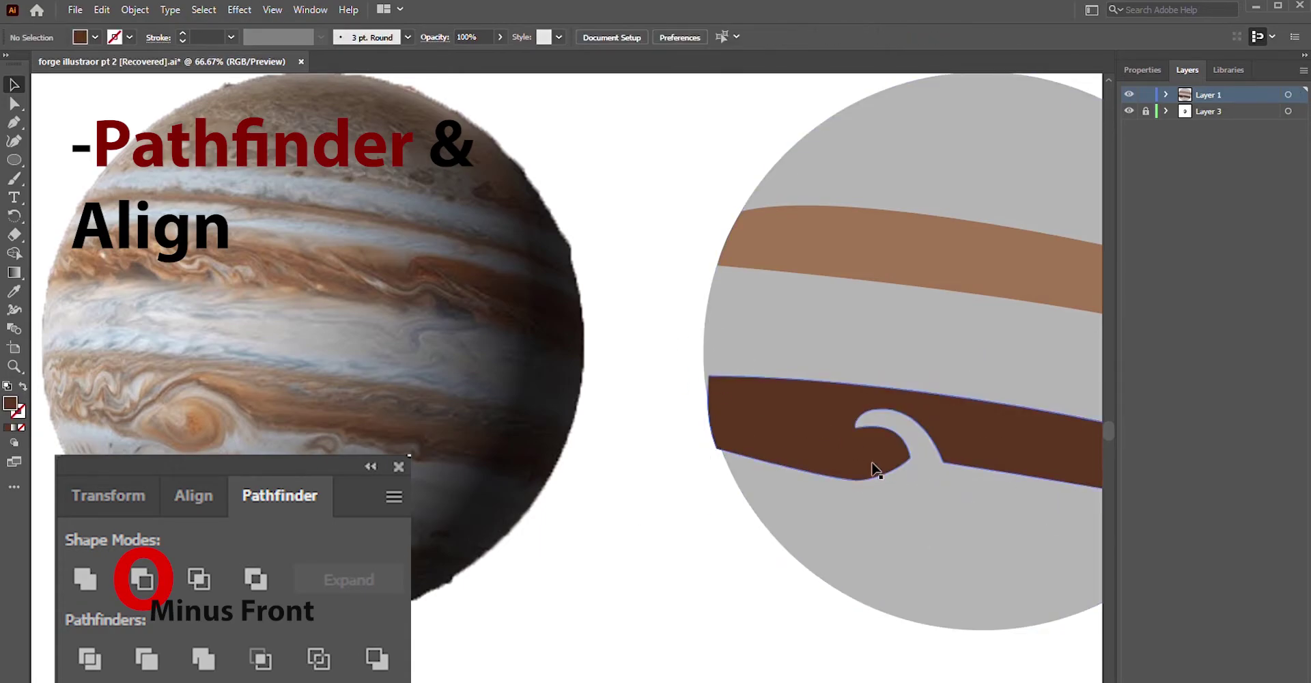
Step: Use Direct Selection to align the dark band's two left corner anchor points with the circle's edge
left_click(15, 104)
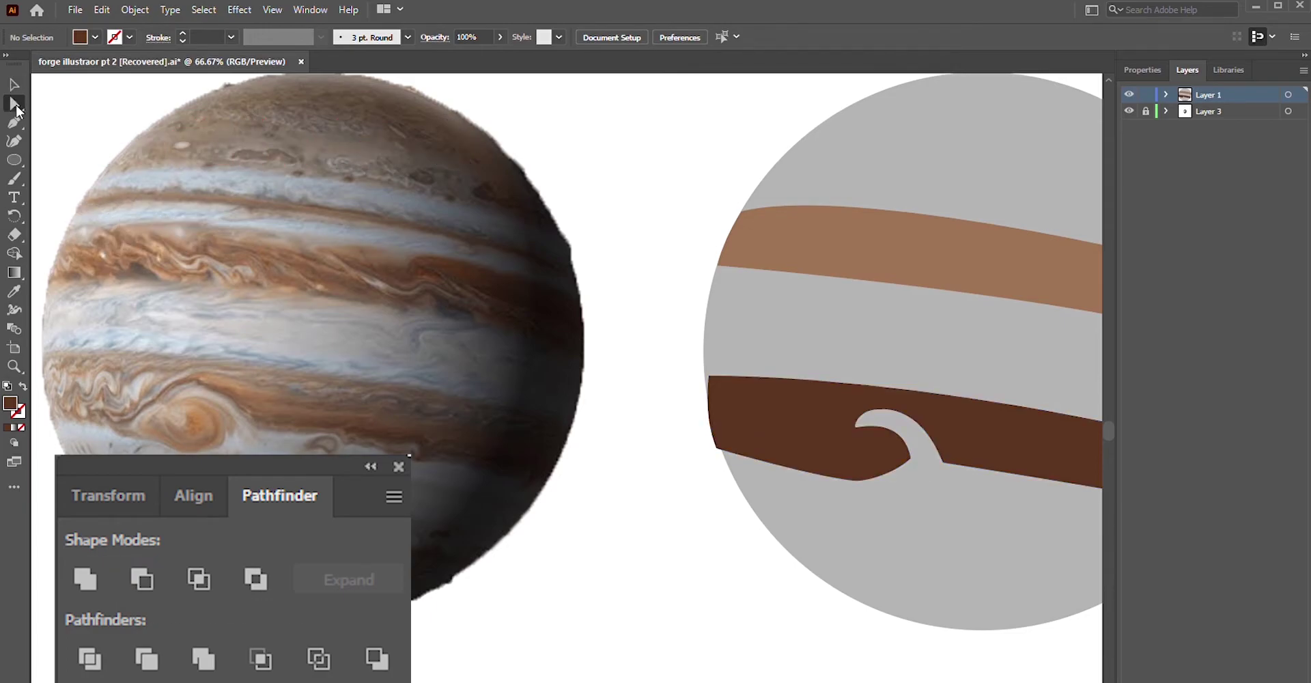
left_click(716, 391)
left_click_drag(708, 376, 704, 376)
left_click_drag(717, 449, 722, 451)
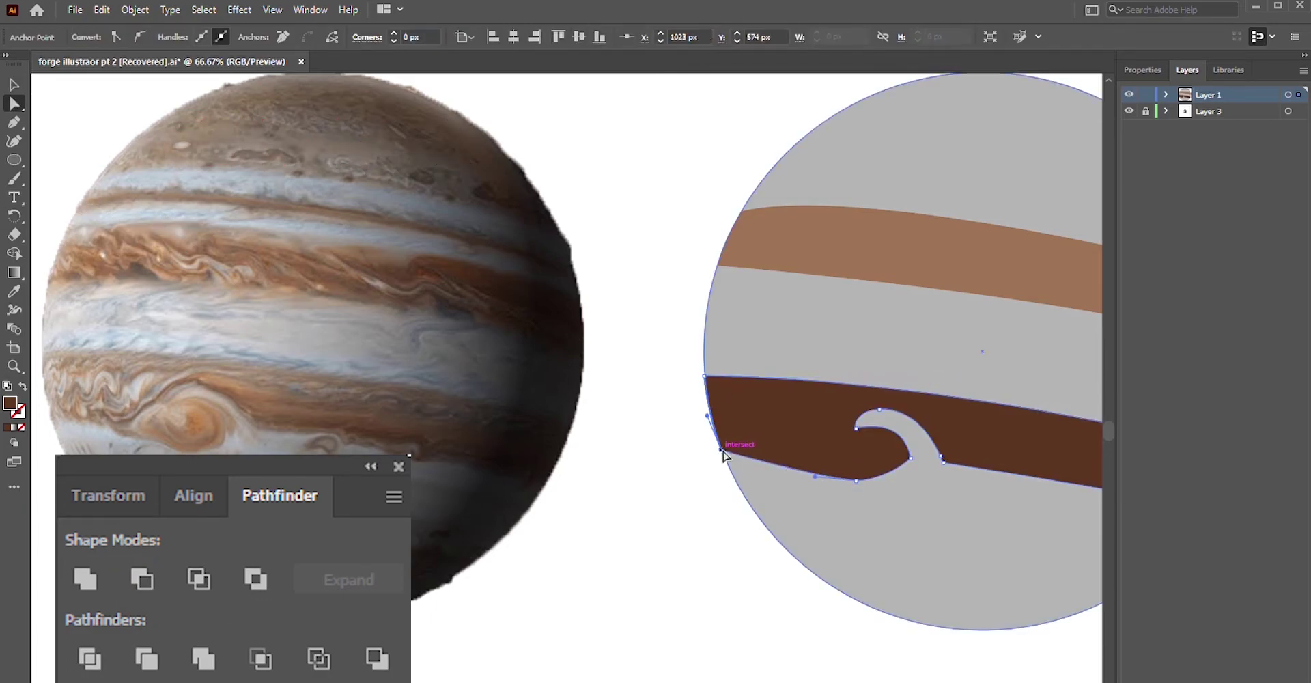
key("ctrl+shift+a")
Step: Move the dark band's upper right anchor point onto the circle's edge
left_click_drag(895, 471, 508, 378)
left_click(839, 369)
left_click_drag(849, 363, 853, 364)
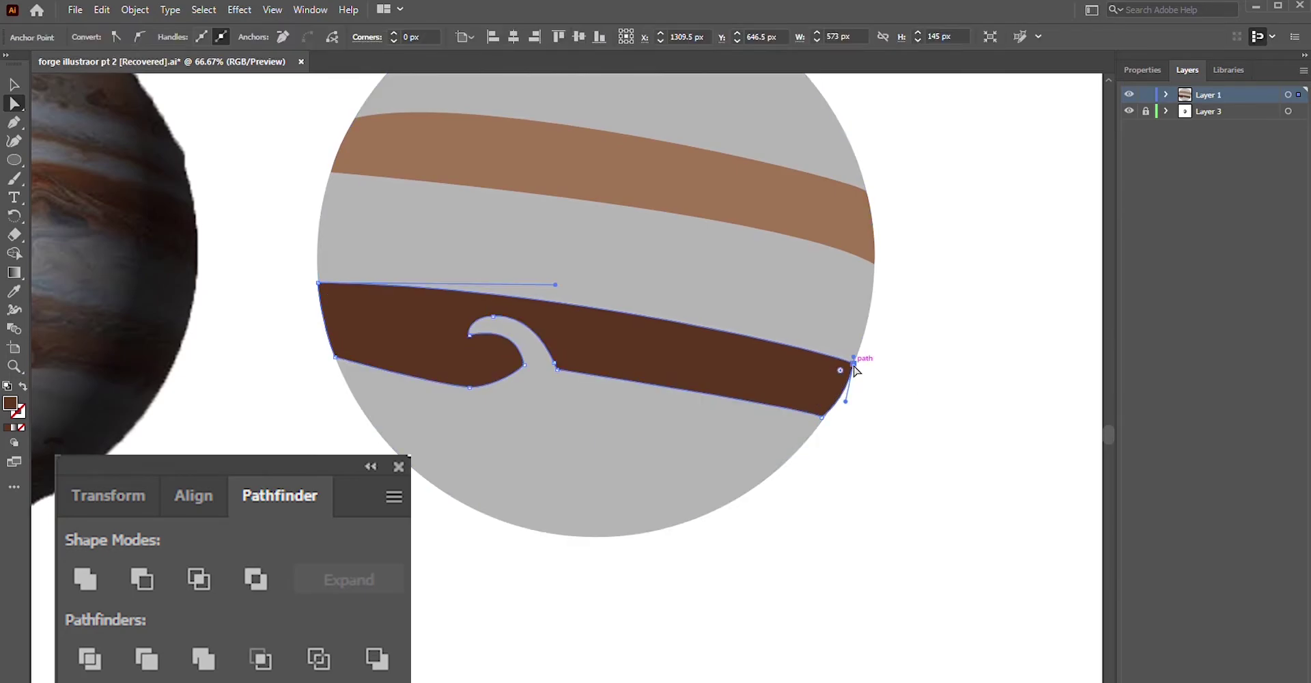
Step: Move the dark band's lower right anchor point onto the circle's edge
left_click(875, 416)
left_click_drag(822, 416, 821, 420)
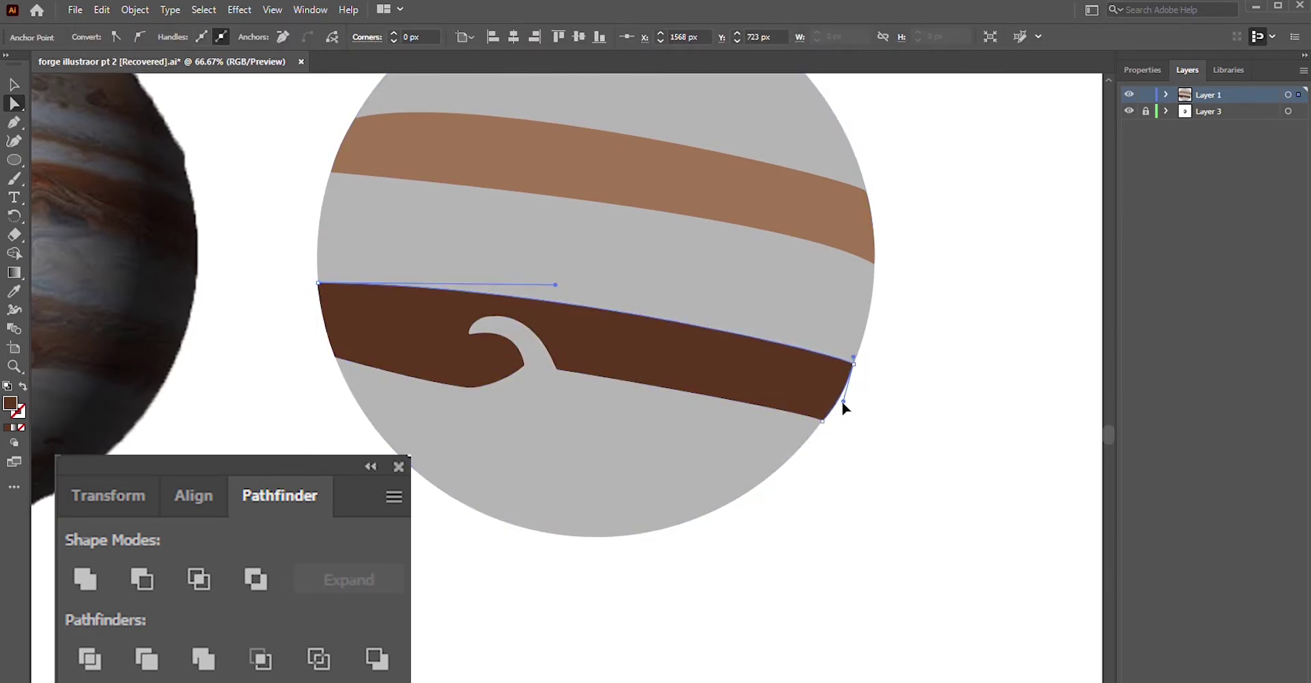
left_click(902, 495)
Step: Reshape the swirl cutout with Direct Selection, giving it a sharper, extended tip and a smoother curve down to its right base
scroll(581, 385, "left", 5)
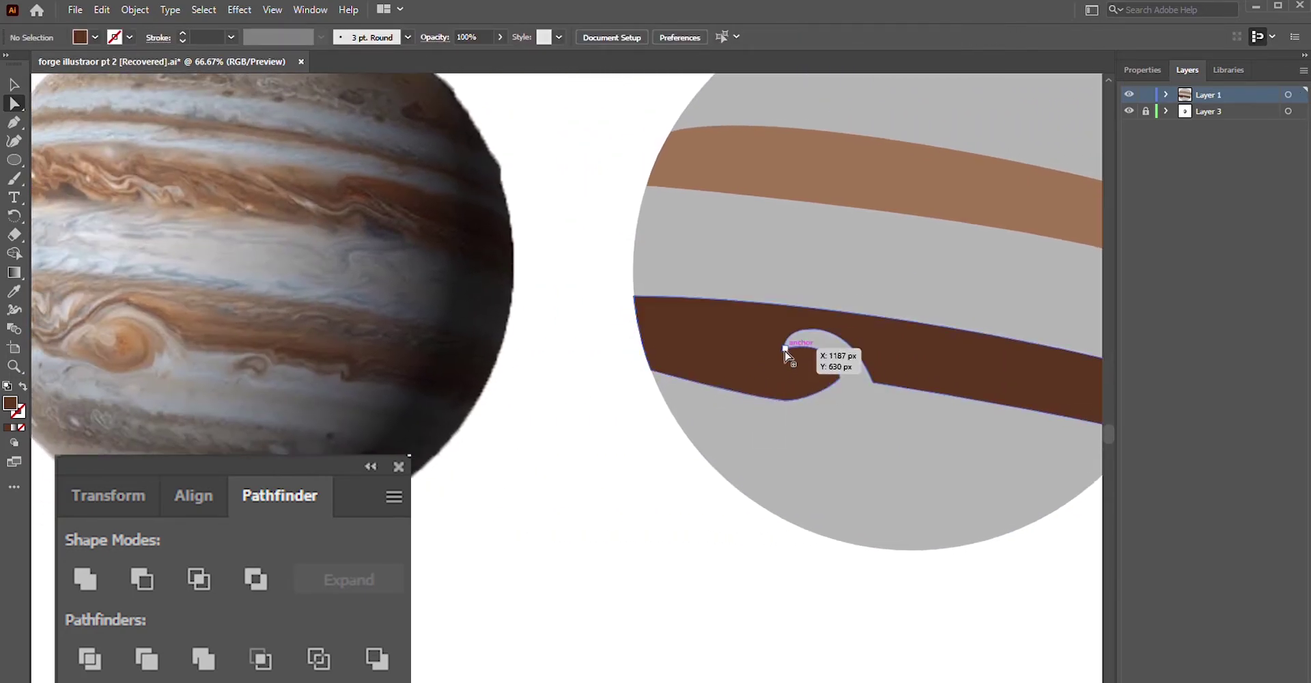
left_click_drag(785, 347, 821, 328)
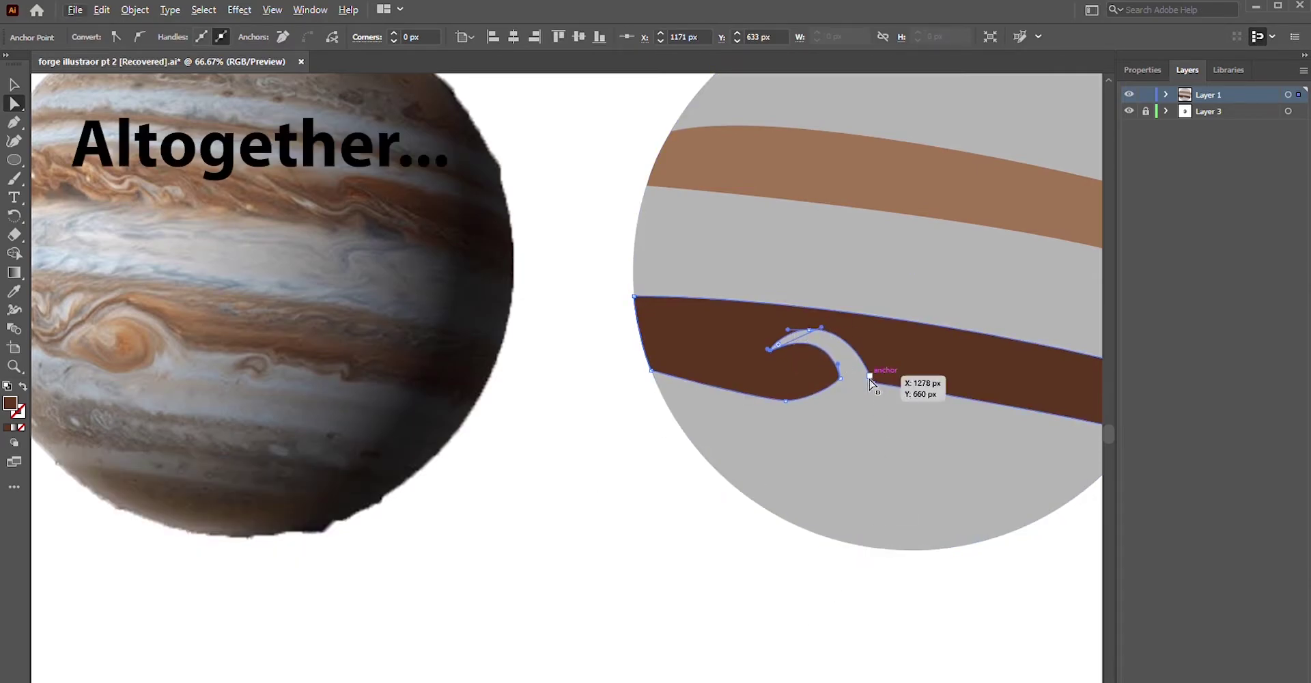
left_click(874, 379)
left_click_drag(873, 378, 863, 369)
left_click(845, 349)
mouse_move(808, 329)
left_mouse_down()
mouse_move(837, 322)
mouse_move(827, 320)
left_mouse_up()
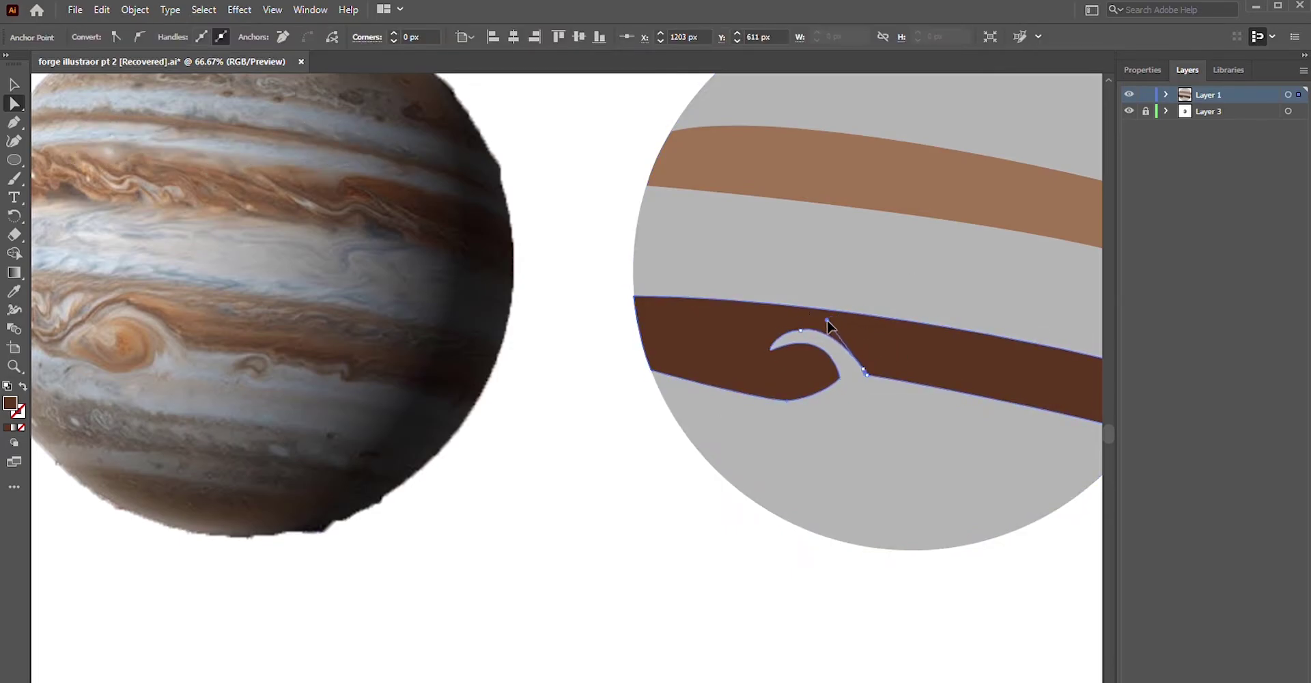
left_click(954, 448)
left_click(783, 330)
left_click(615, 471)
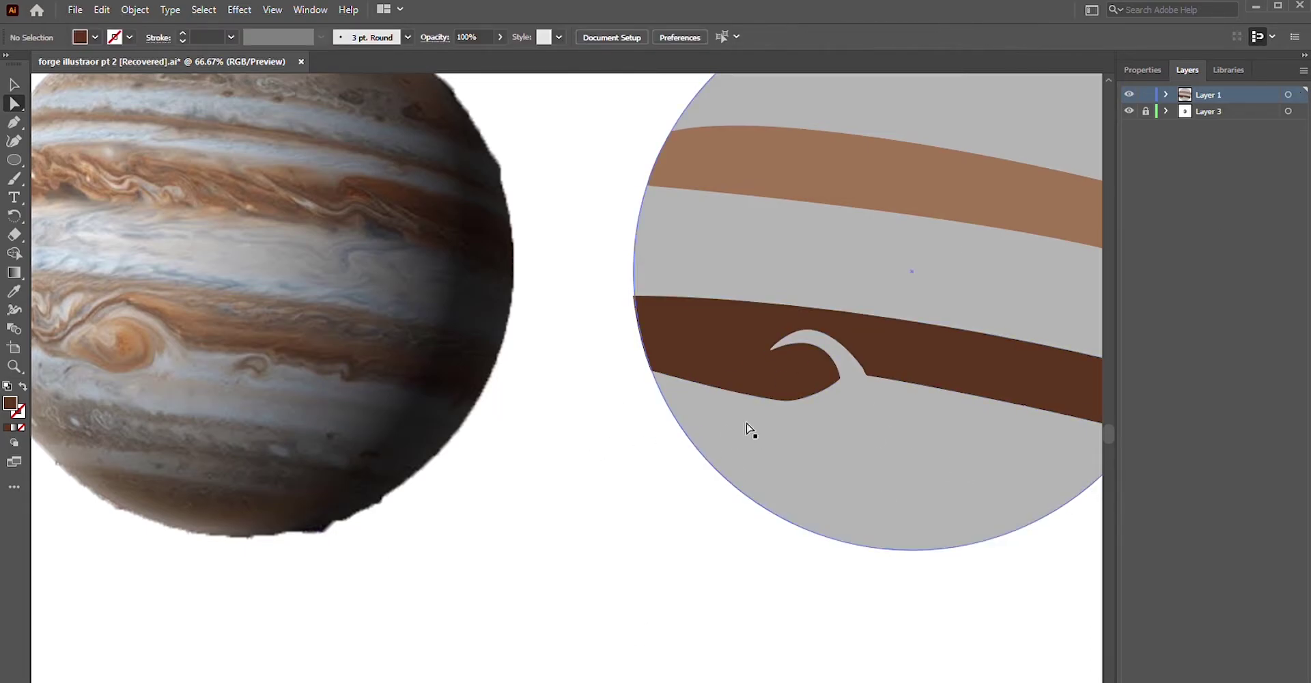
Step: Make two offset copies of the grey circle and reduce them to their overlap with Pathfinder's Intersect
key("ctrl+minus")
key("ctrl+minus")
key("v")
left_click(755, 254)
left_click_drag(756, 254, 588, 224)
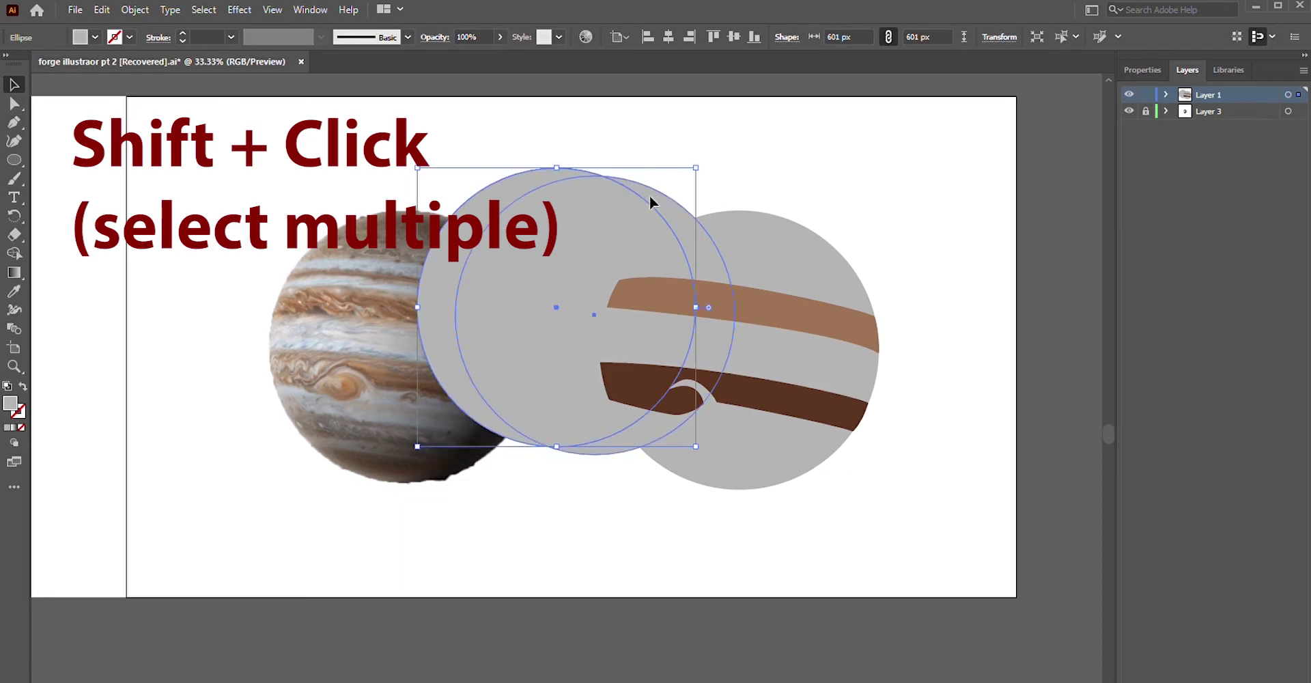
left_click(130, 575)
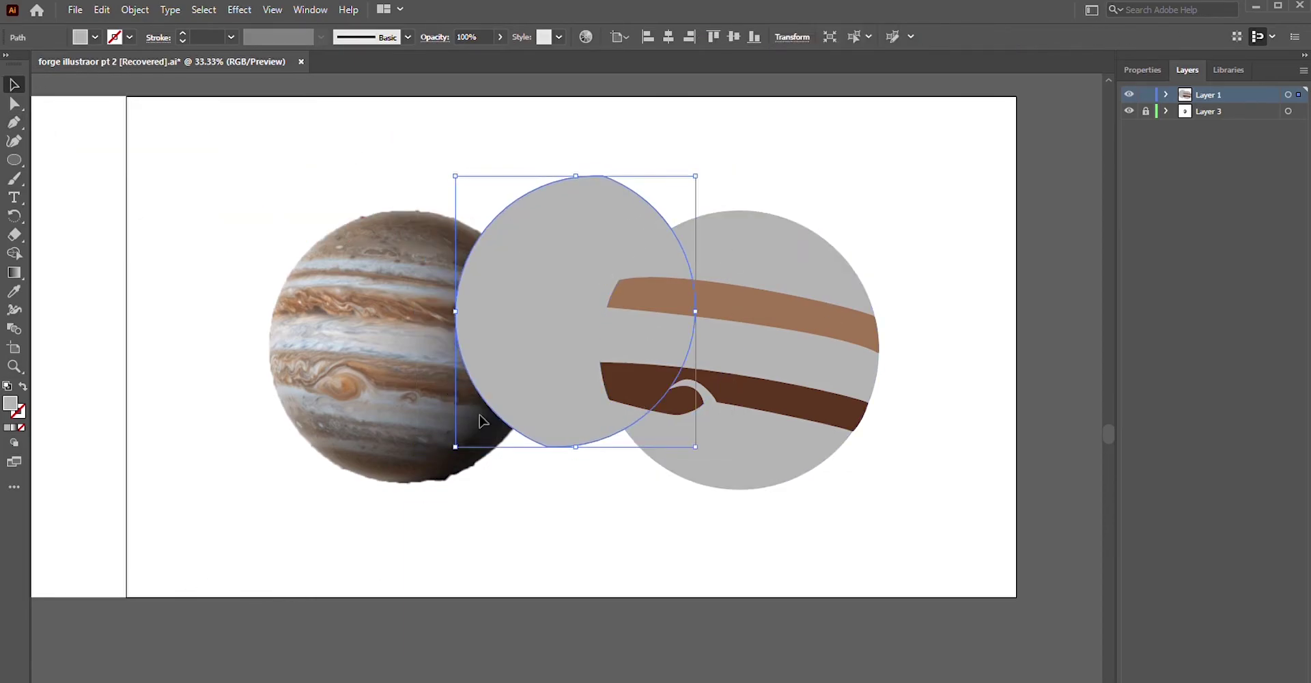
Step: Recolour the planet's base circle dark grey by sampling the photo's shaded edge with the Eyedropper
left_click(817, 284)
key("i")
left_click(482, 450)
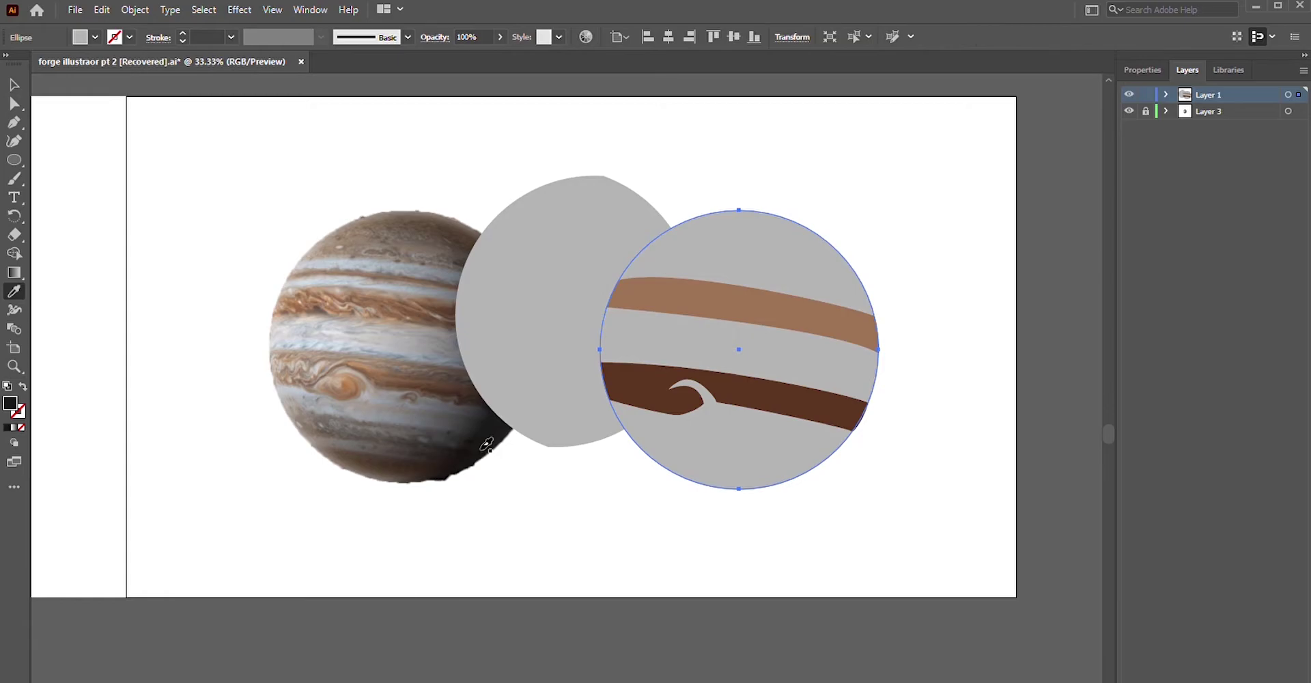
left_click(487, 444)
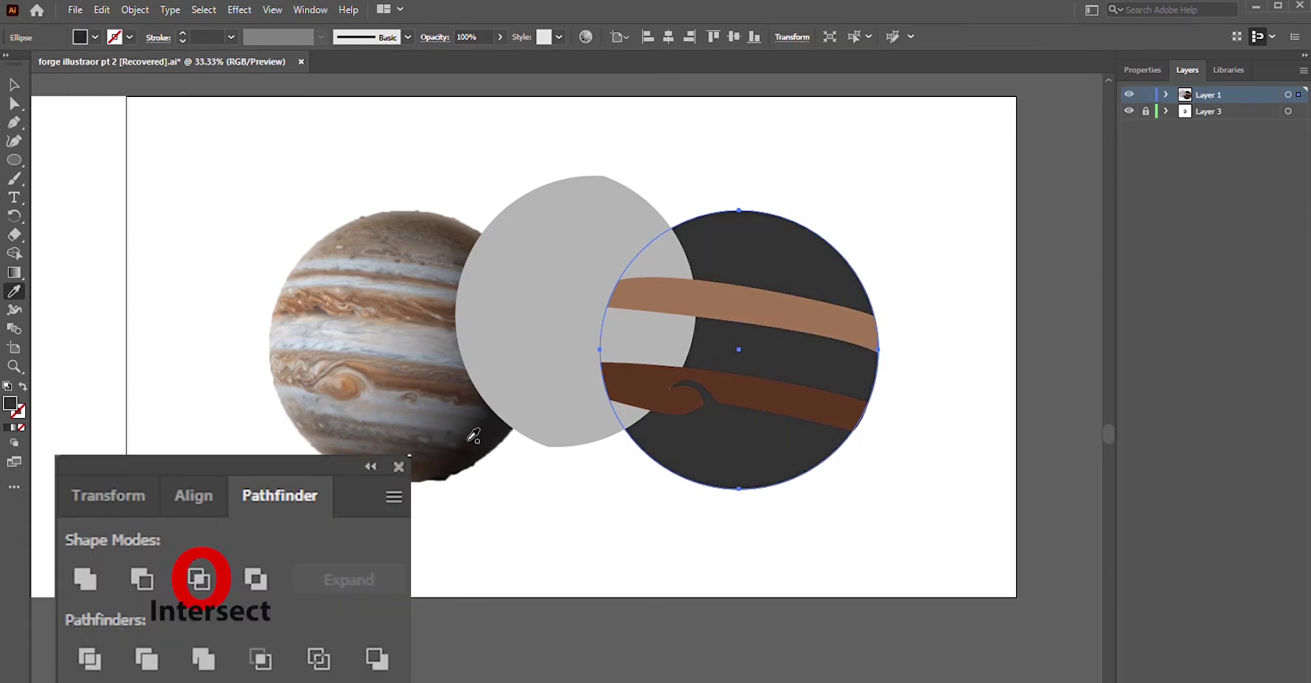
Step: Place the light grey intersected shape over the dark circle, leaving a shadow crescent along the planet's right side
key("v")
left_click_drag(546, 237, 691, 273)
left_click(632, 635)
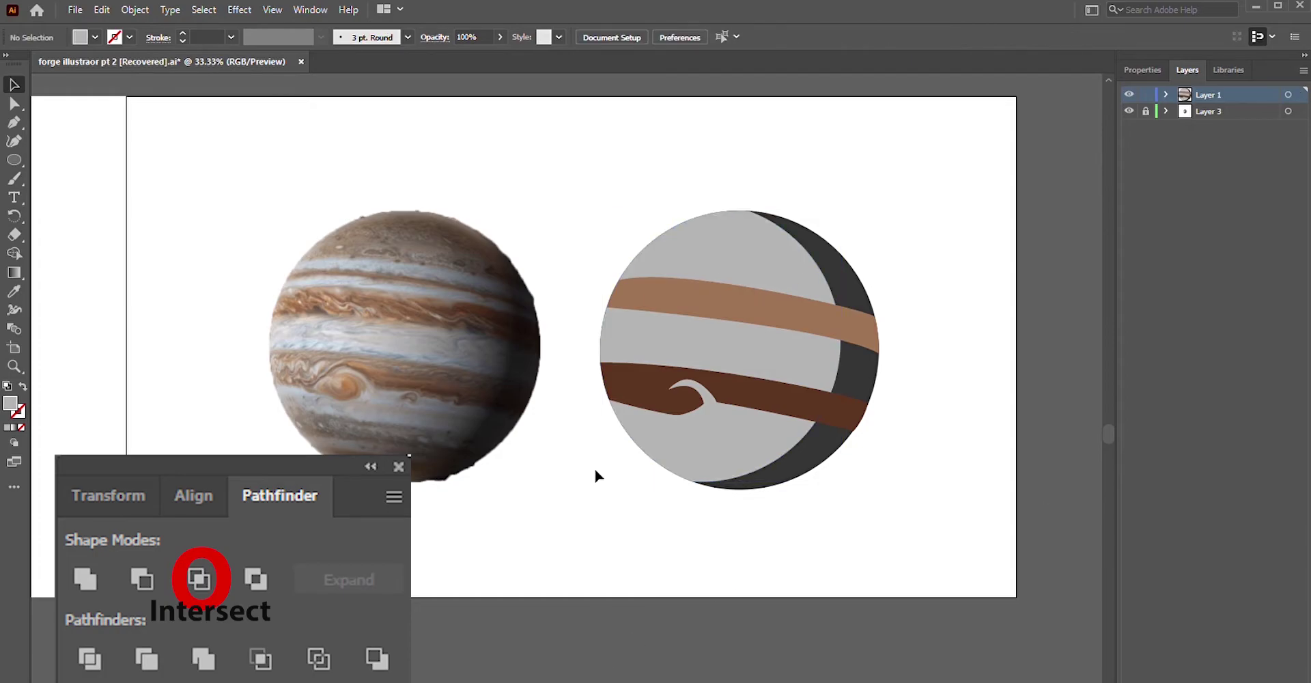
left_click(843, 287)
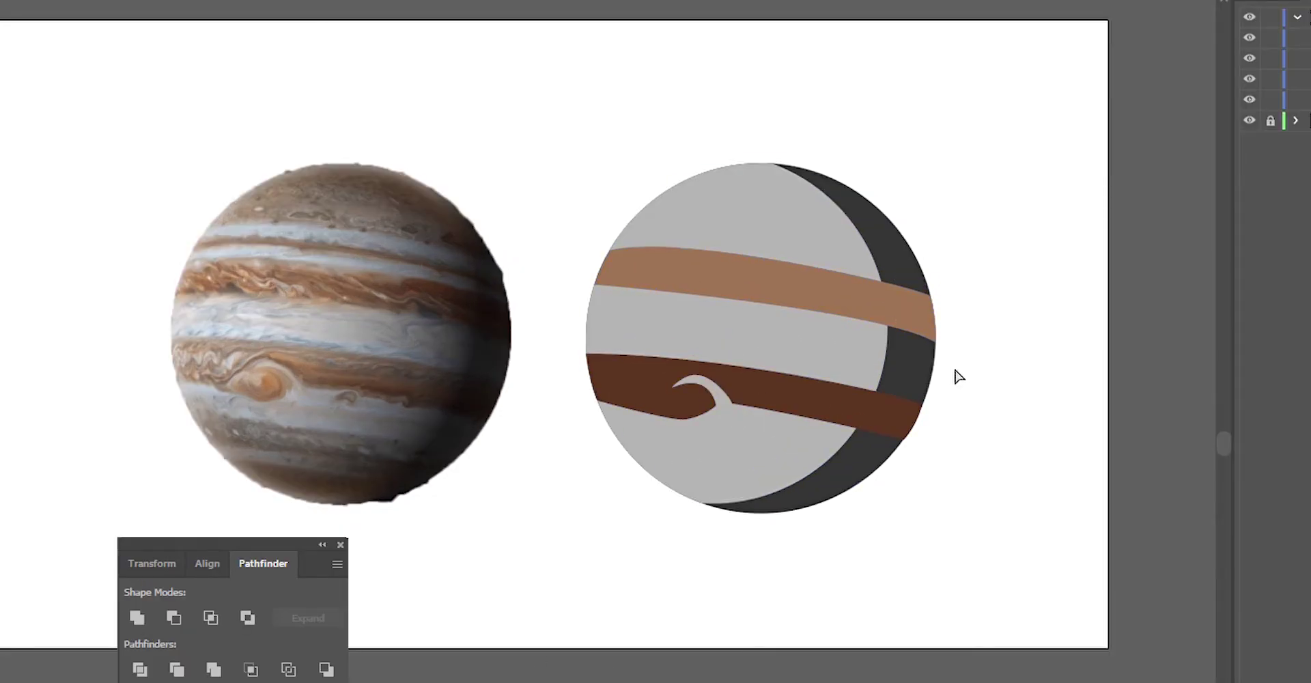
left_click(881, 298)
left_click_drag(911, 257, 1053, 317)
key("ctrl+z")
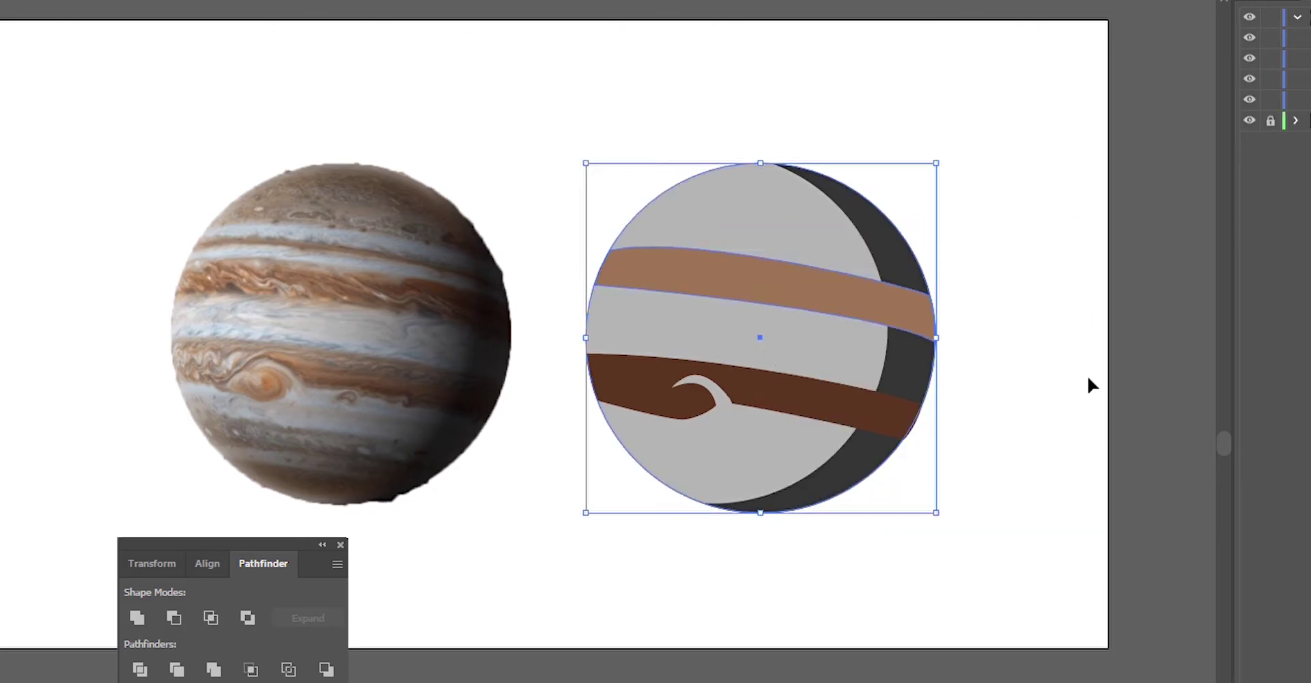
left_click(1087, 375)
Step: Copy the dark circle and light shape, subtract the light one with Minus Front, and keep only the shadow crescent
left_click(869, 267)
left_click(895, 275, "shift")
left_click_drag(895, 276, 1141, 493)
left_click(175, 618)
left_click_drag(945, 645, 813, 560)
key("Delete")
left_click_drag(1125, 469, 882, 232)
Step: Lay a copy of the upper tan band across the crescent as on the planet, and move both below the planet
left_click(859, 306, "shift")
left_click_drag(859, 306, 983, 345)
left_click(1092, 448)
left_click_drag(1092, 448, 1011, 355)
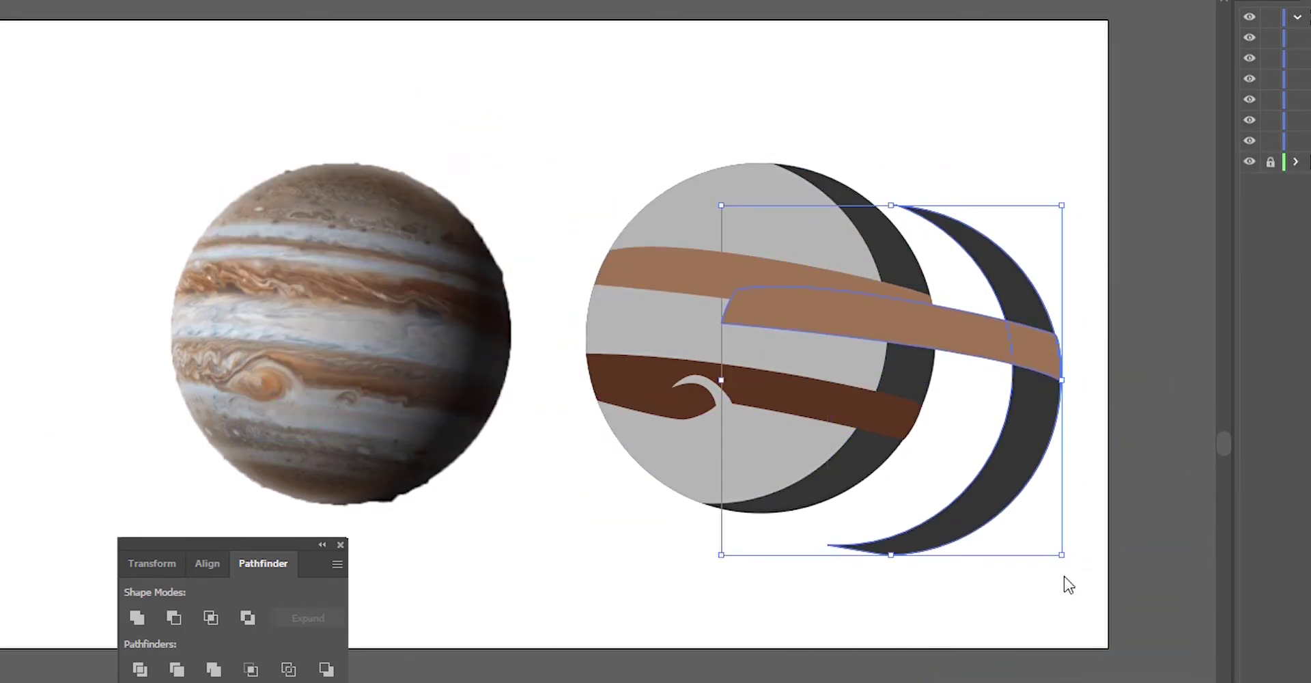
left_click(1027, 308)
left_click(972, 328, "shift")
left_click_drag(1031, 312, 744, 682)
left_click(803, 523)
left_click_drag(803, 524, 714, 471)
left_click(248, 618)
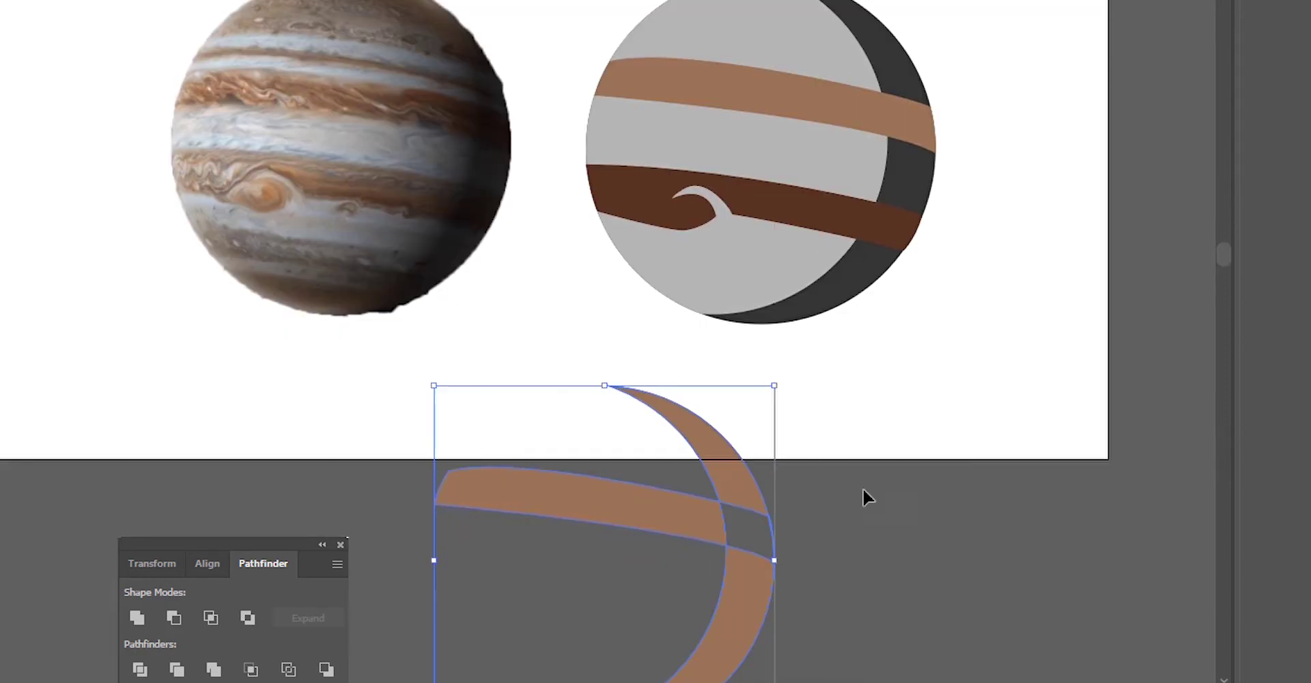
key("ctrl+z")
left_click(741, 490)
key("ctrl+shift+bracketright")
left_click(690, 516, "shift")
key("ctrl+z")
left_click(795, 362)
scroll(797, 371, "down", 7)
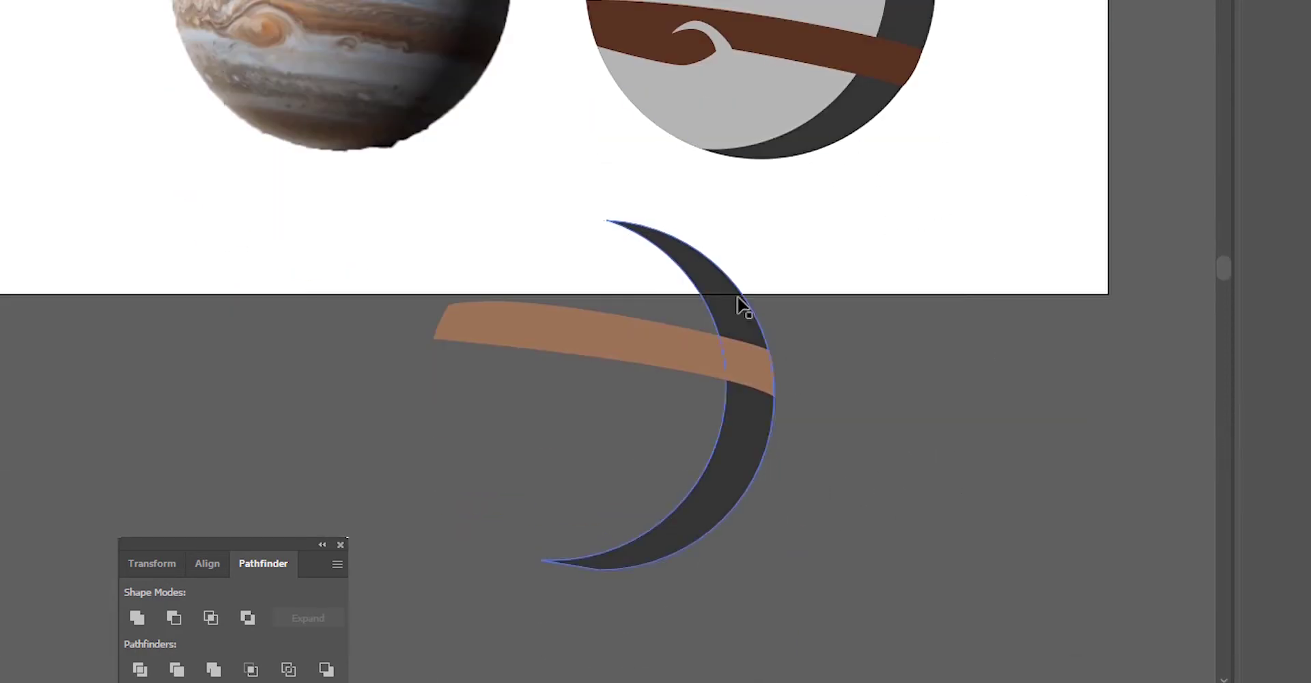
scroll(970, 321, "up", 4)
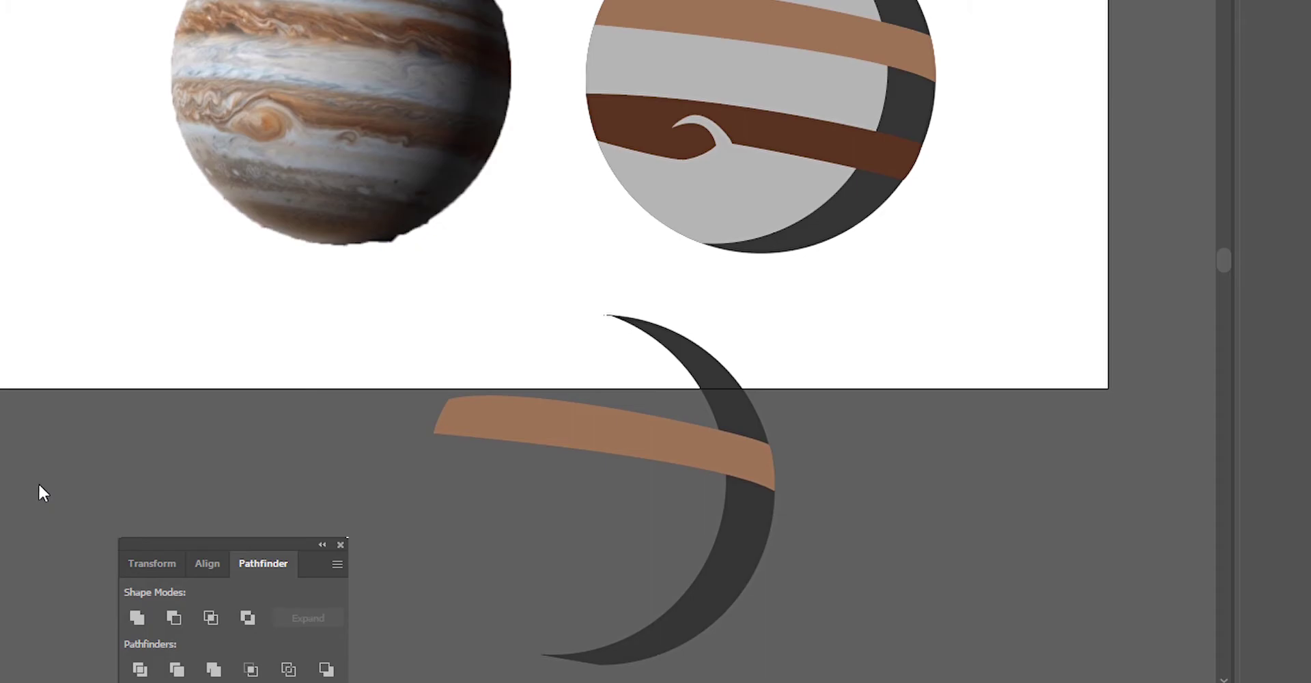
Step: Crop the crescent to the tan band copy with Pathfinder's Crop and move the result onto the artboard beneath the planet
left_click_drag(845, 476, 655, 502)
left_click(250, 669)
left_click_drag(750, 463, 965, 334)
key("i")
left_click(437, 53)
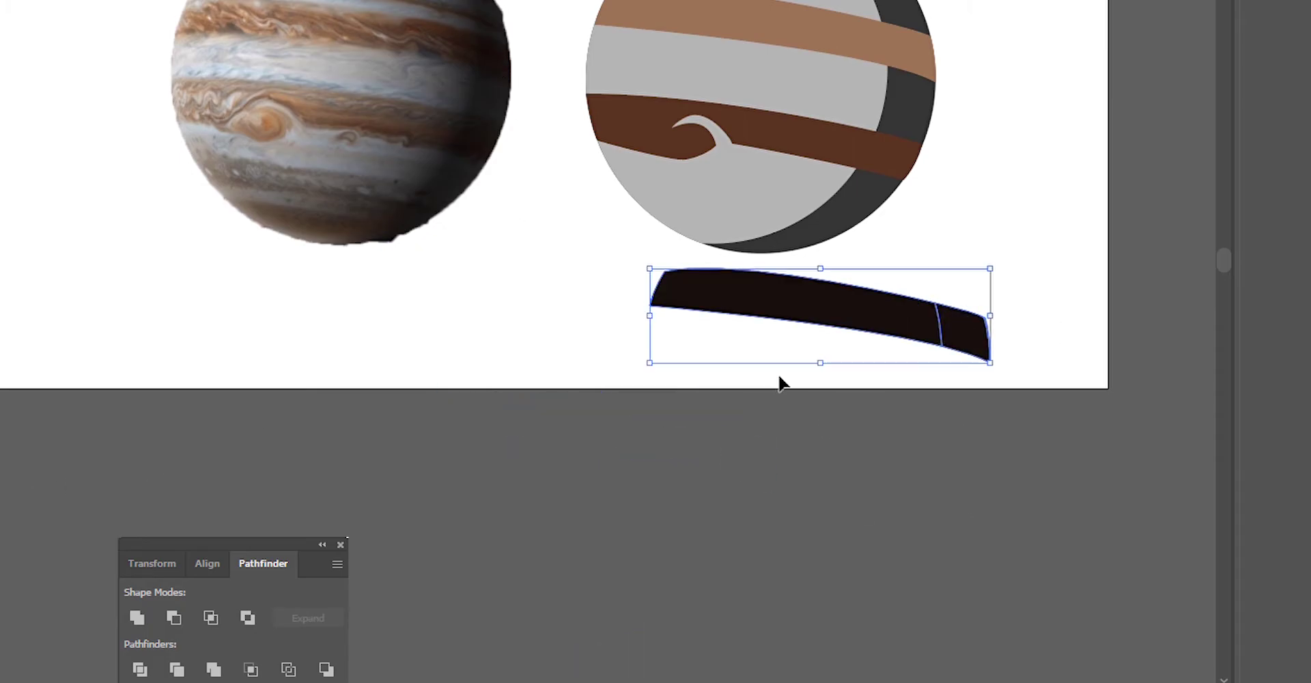
key("ctrl+z")
Step: Delete the leftover part of the cropped band, place its end piece over the tan band's shaded end, and fill it dark brown
key("a")
left_click_drag(636, 381, 704, 264)
key("Delete")
key("v")
left_click_drag(959, 329, 905, 47)
key("i")
left_click(457, 58)
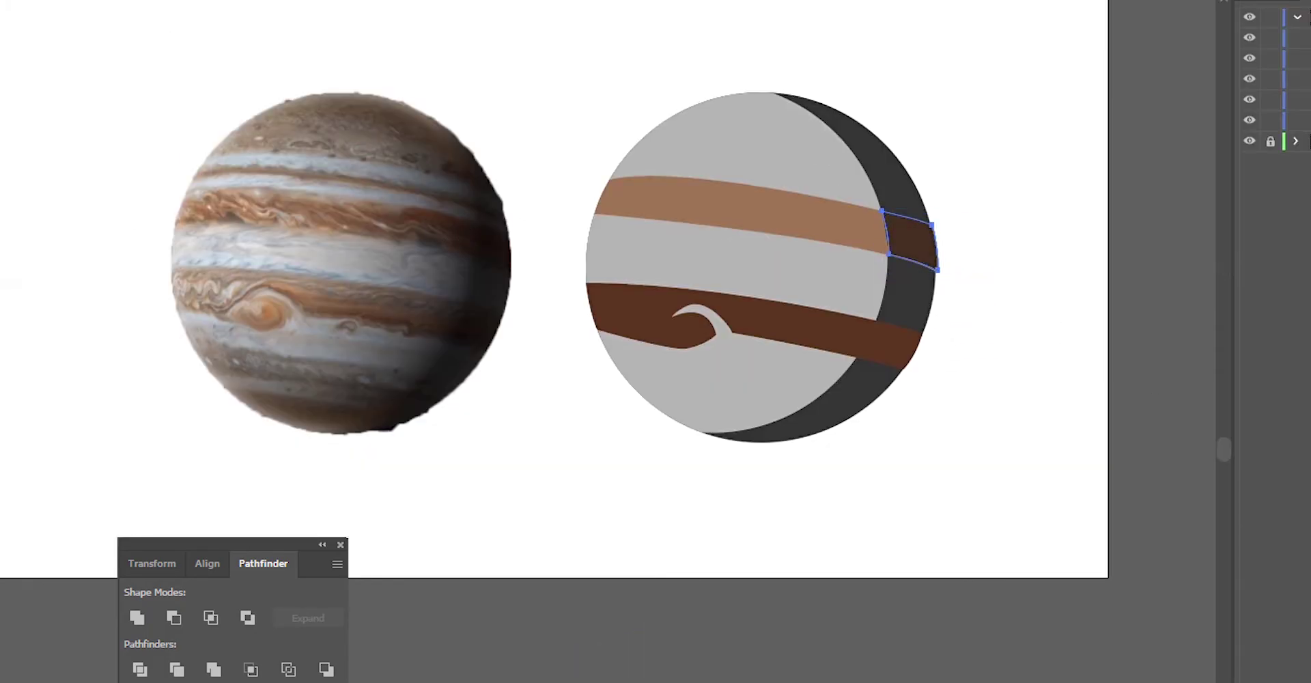
Step: Copy the dark base circle and the light grey shape together and paste a duplicate of both
left_click(1006, 198)
left_click(904, 322)
left_click(854, 273)
left_click(904, 186)
left_click(840, 164)
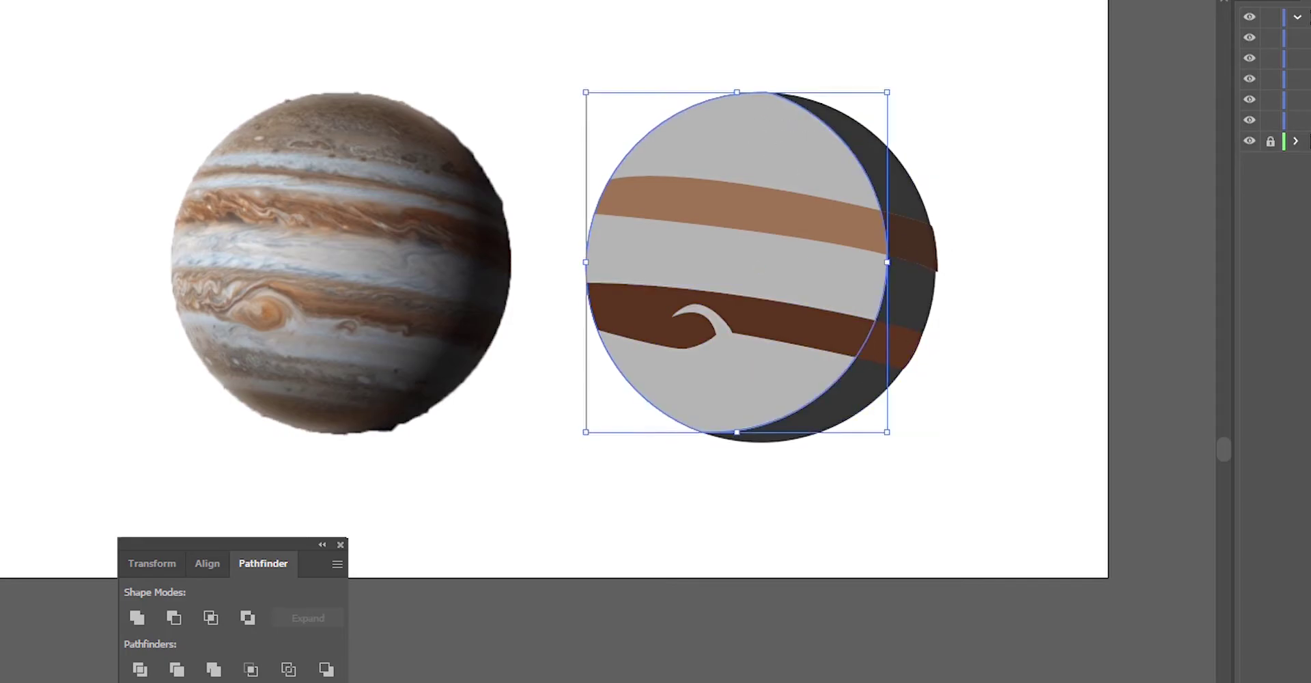
left_click(912, 304)
left_click(791, 105)
left_click(707, 27)
key("ctrl+v")
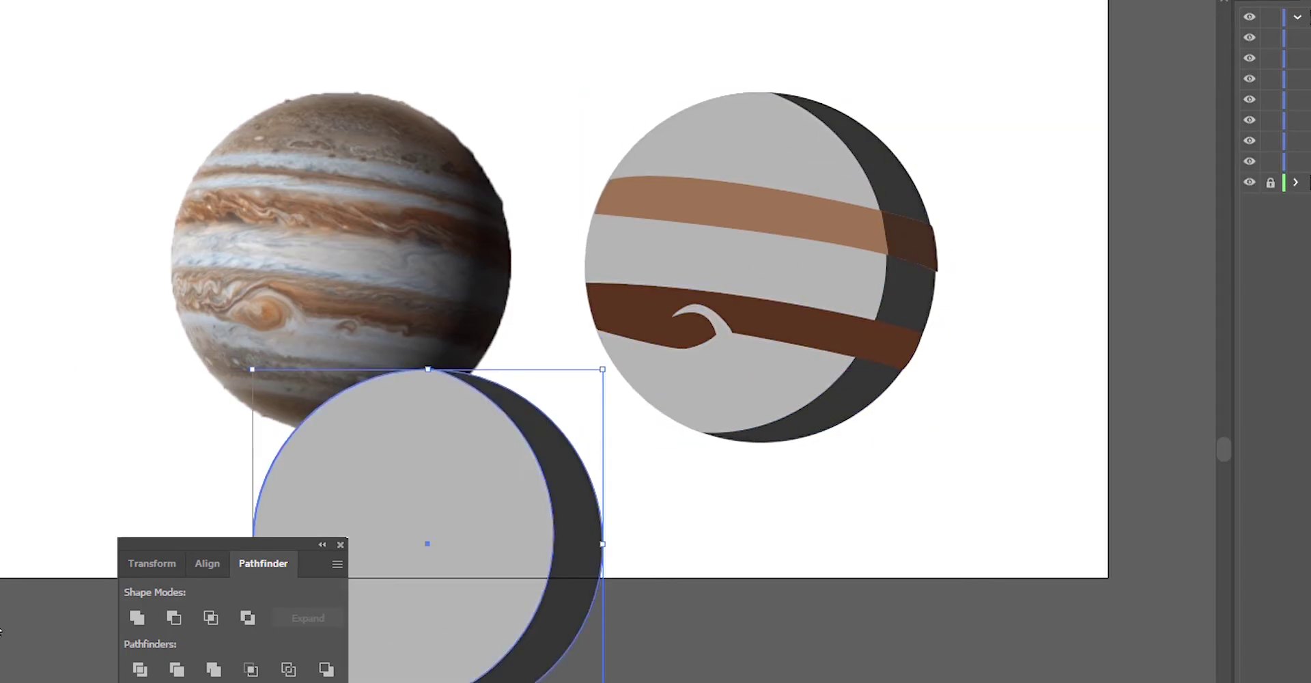
Step: Subtract the light shape from the pasted circle to form another crescent, and pair it with a copy of the dark band
left_click(174, 617)
left_click_drag(573, 582, 1142, 390)
left_click_drag(819, 332, 1055, 413)
left_click(174, 617)
left_click_drag(1155, 380, 920, 296)
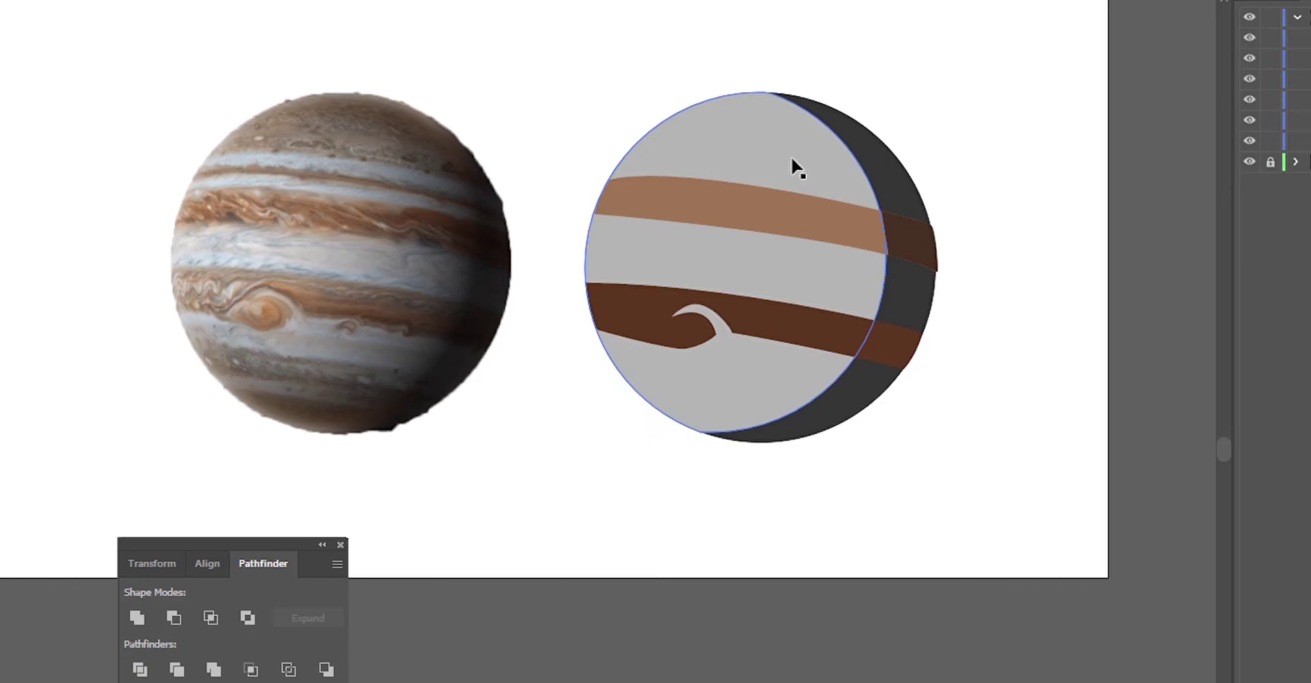
Step: Crop the dark band copy and crescent to their overlap and place it, in a near-black brown, over the dark band's shaded end
left_click_drag(790, 164, 494, 164)
left_click(656, 253)
key("i")
left_click(410, 369)
key("v")
left_click(812, 418)
left_click(829, 339, "shift")
left_click(250, 669)
left_click_drag(828, 340, 983, 424)
key("Delete")
key("Delete")
left_click_drag(1164, 494, 891, 344)
Step: Adjust the tan band's shaded section so its corner anchors meet the crescent's inner edge and the planet's outline
left_click_drag(424, 225, 306, 514)
left_click(891, 345)
scroll(957, 212, "up", 5)
left_click(419, 521)
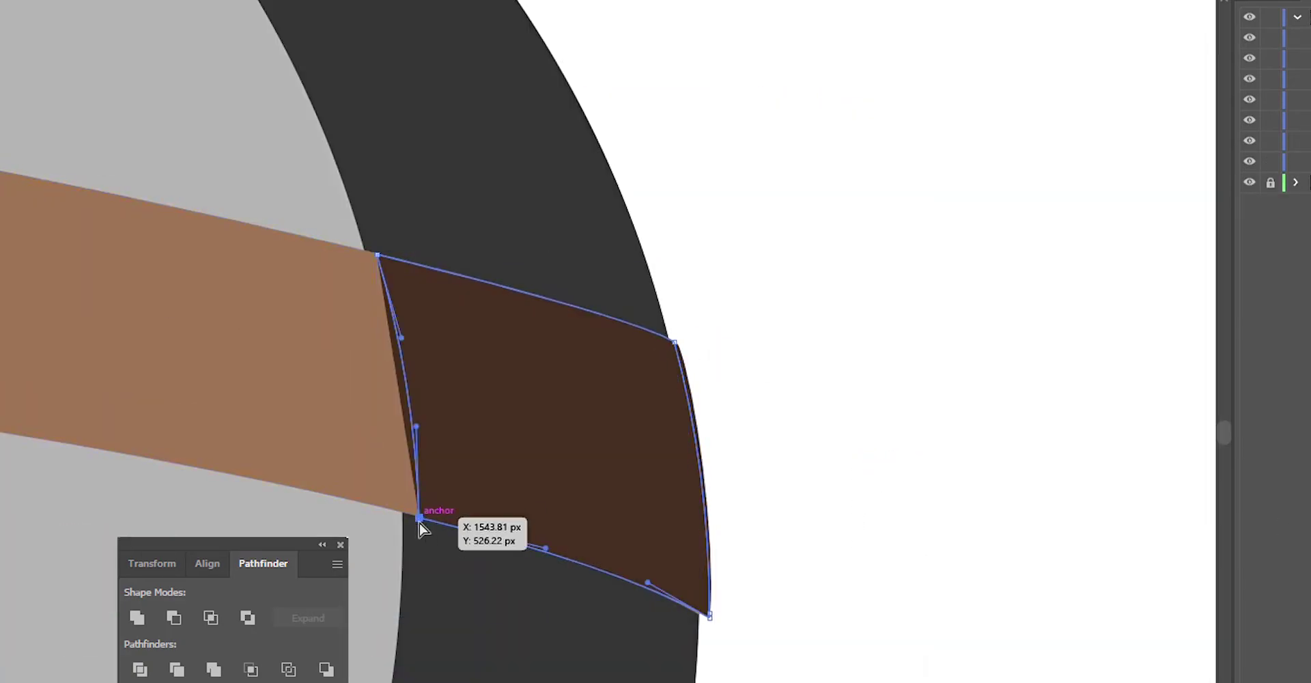
left_click_drag(419, 521, 402, 514)
left_click(675, 343)
left_click_drag(681, 355, 679, 357)
scroll(972, 433, "down", 5)
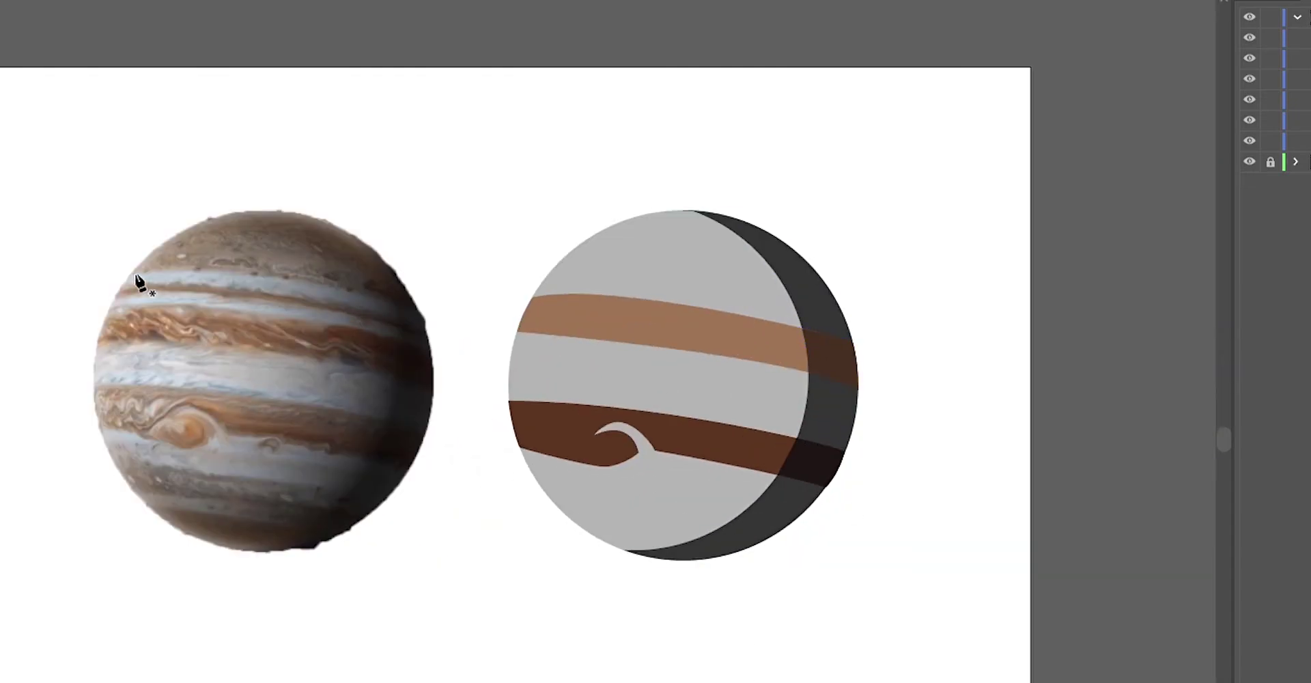
Step: Trace the photo's northern polar cap with the Pen tool, curving its lower edge and following the planet's outline
left_click(136, 276)
left_click_drag(418, 313, 524, 363)
left_click(418, 314)
left_click_drag(136, 276, 1, 404)
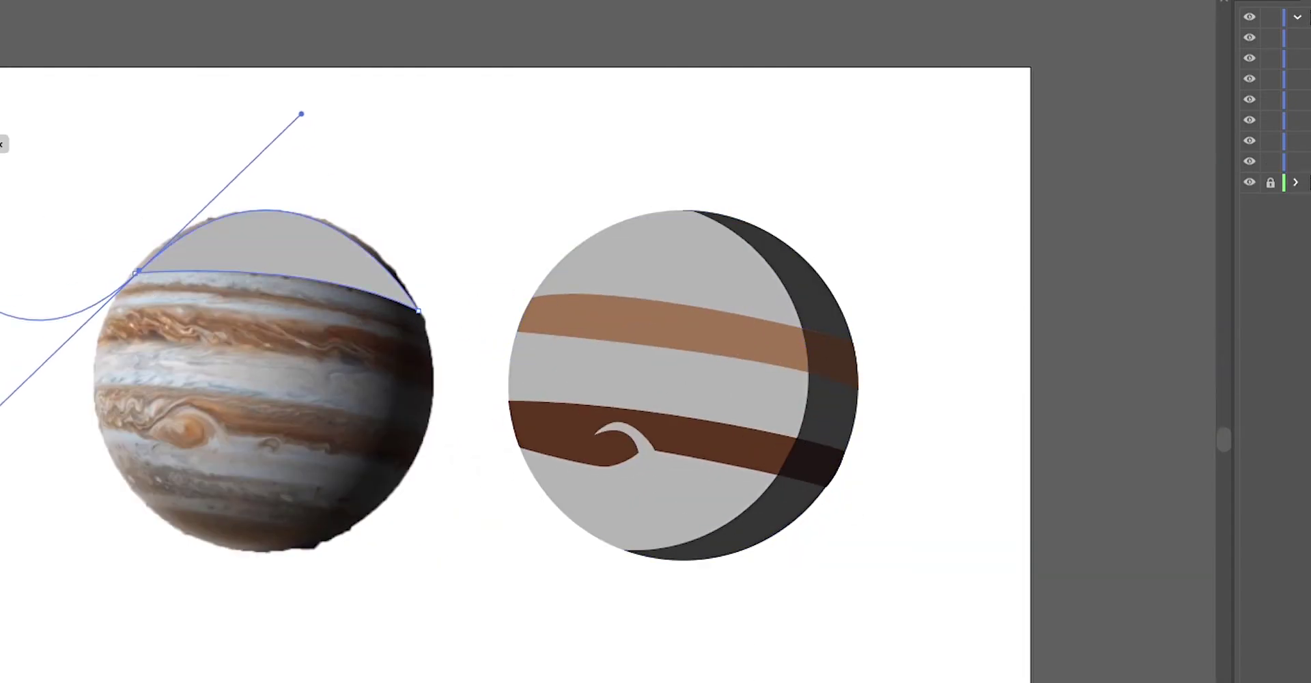
Step: Form a dark grey-brown polar cap using a copy of the circle and place it on the planet's top
key("v")
left_click_drag(683, 259, 257, 409)
left_click_drag(273, 260, 189, 318)
left_click_drag(289, 465, 210, 377)
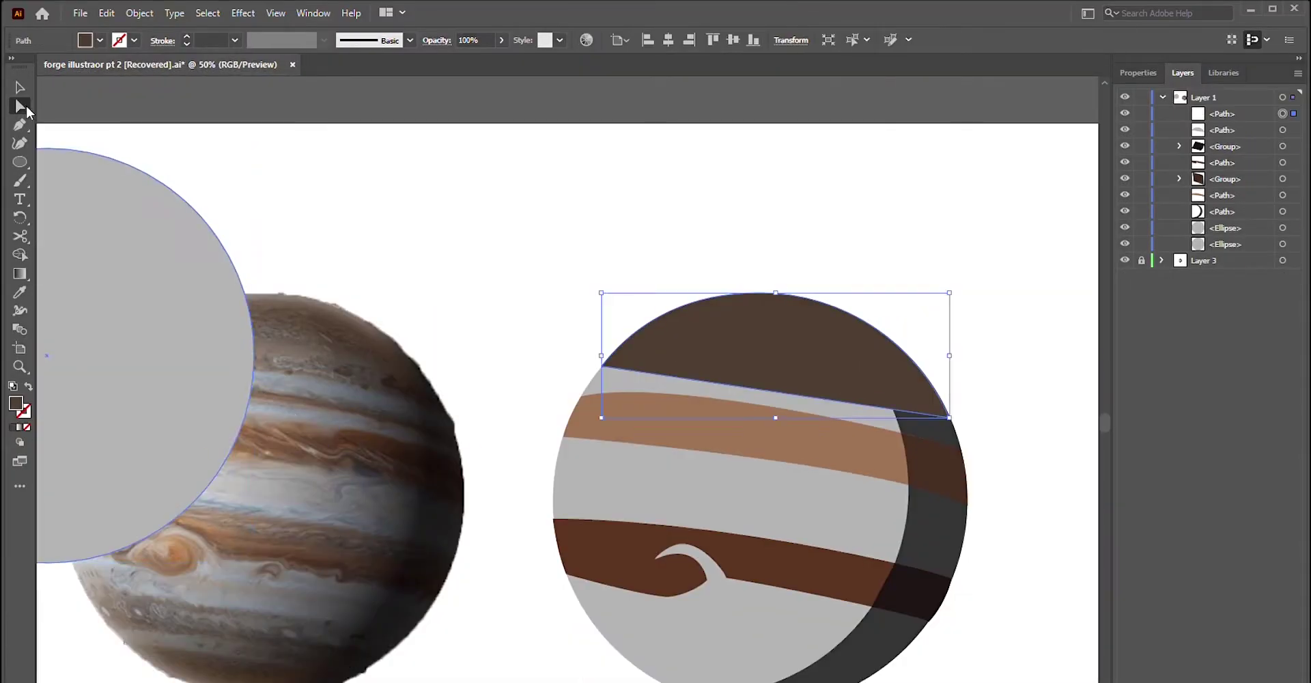
Step: Align the polar cap's corner anchor points with the planet's edge
left_click_drag(819, 375, 615, 375)
scroll(615, 375, "up", 5)
left_click_drag(234, 398, 240, 396)
scroll(422, 341, "down", 4)
Step: Set the polar cap's opacity to 77% and lower the opacity of the brown bands
key("v")
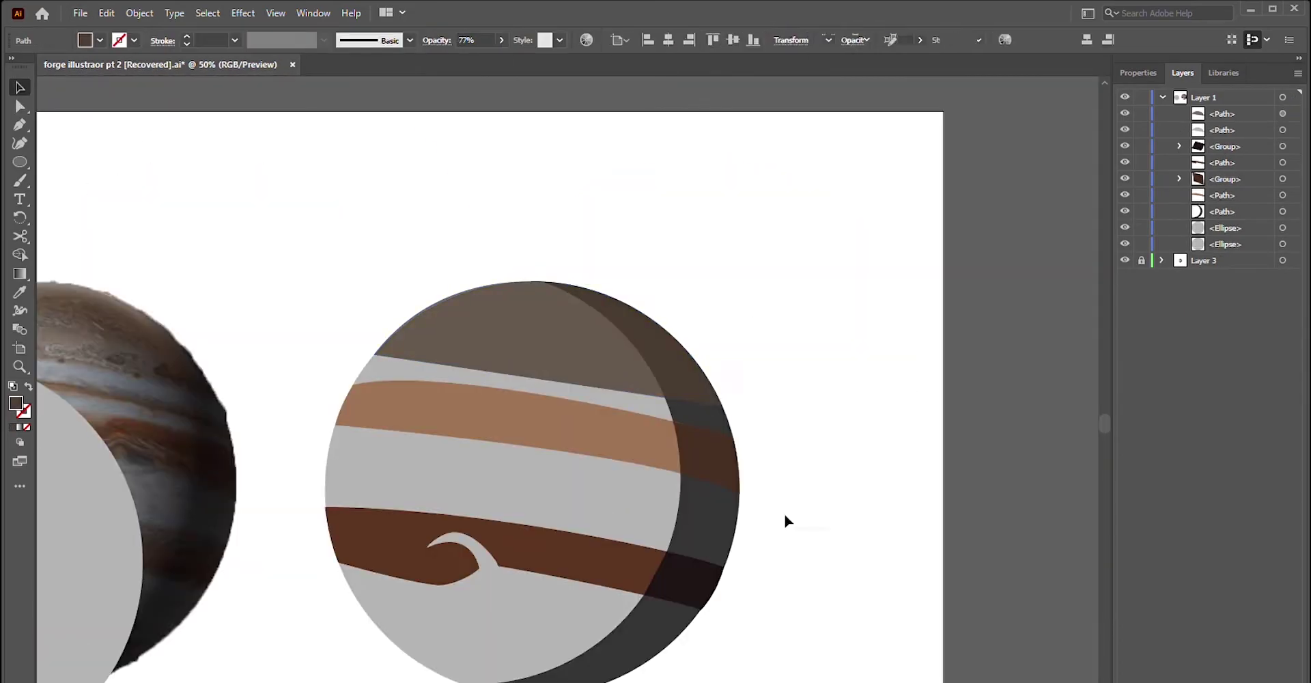
left_click(501, 40)
left_click_drag(614, 410, 761, 442)
Step: Curve the polar cap's lower edge with the Anchor Point tool and add a matching cap at the planet's bottom
left_click(656, 362)
key("shift+c")
left_click_drag(695, 413, 686, 649)
key("v")
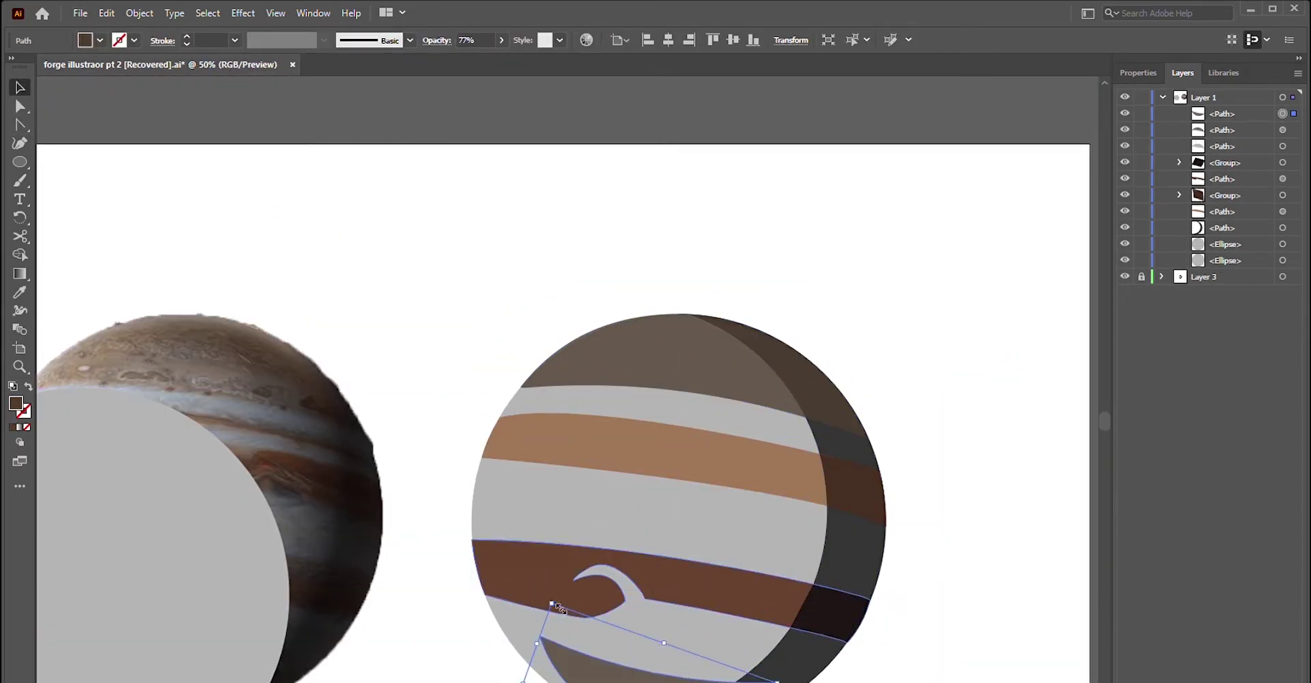
Step: Fit the bottom cap's corner anchors to the planet's edge and curve its upper edge with the Anchor Point tool
key("a")
left_click(527, 665)
left_click_drag(527, 665, 510, 640)
key("shift+c")
key("v")
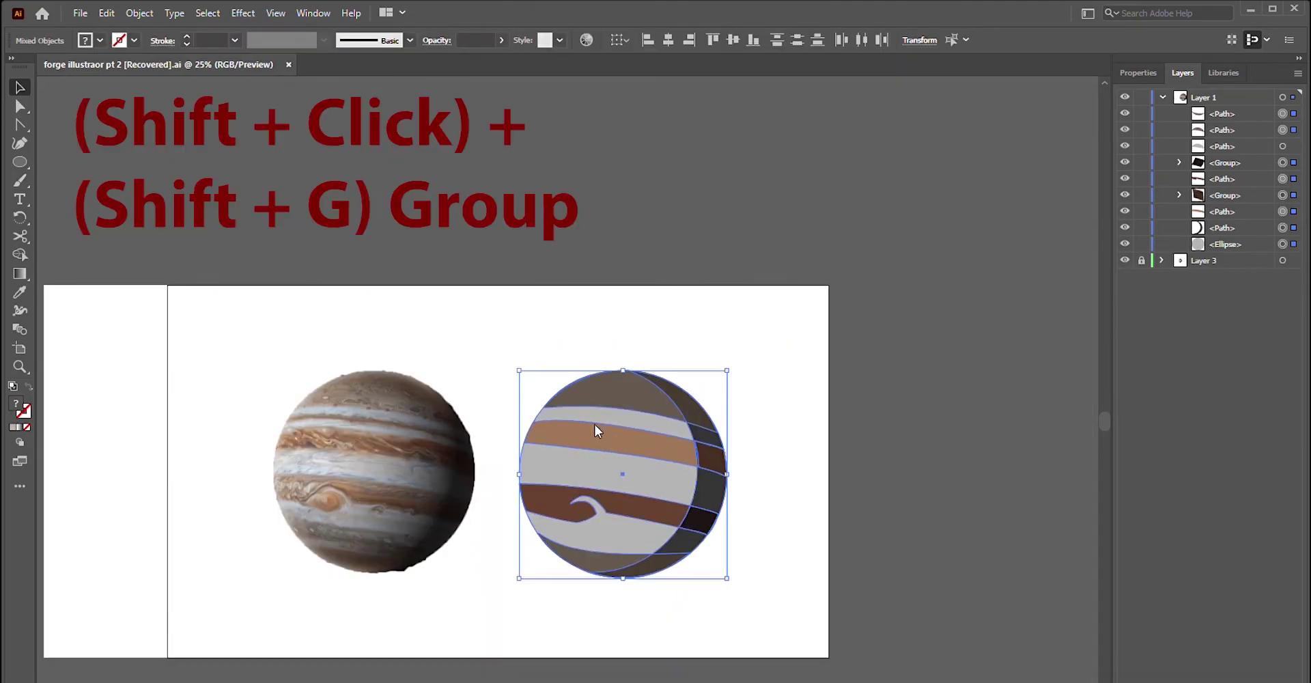
Step: Group all of the planet's shapes and rename Layer 1 to jupiter
key("ctrl+g")
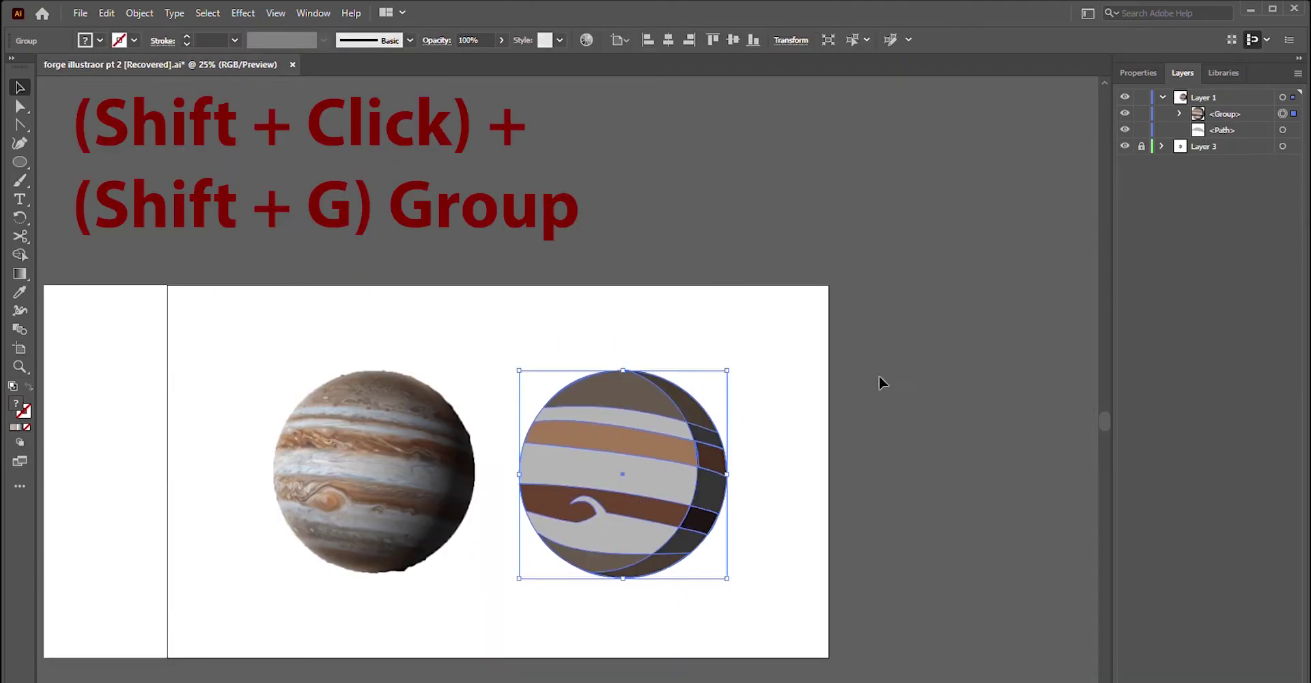
left_click(879, 376)
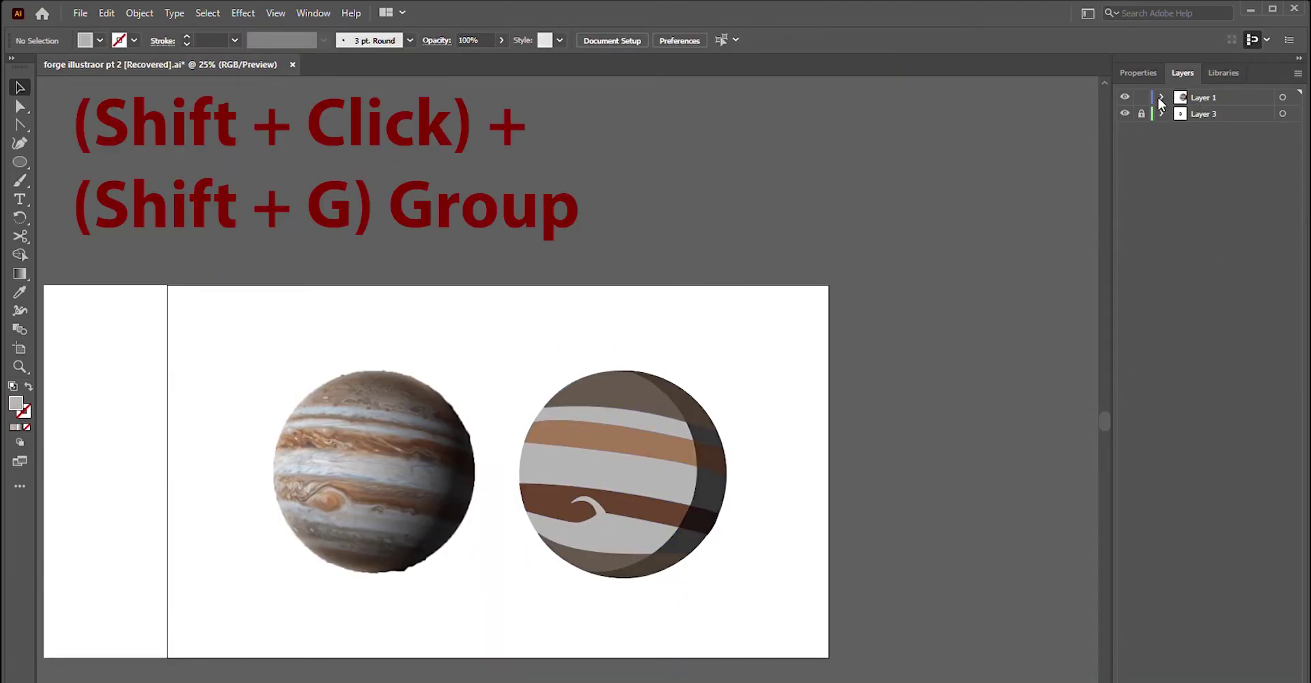
left_click(1213, 103)
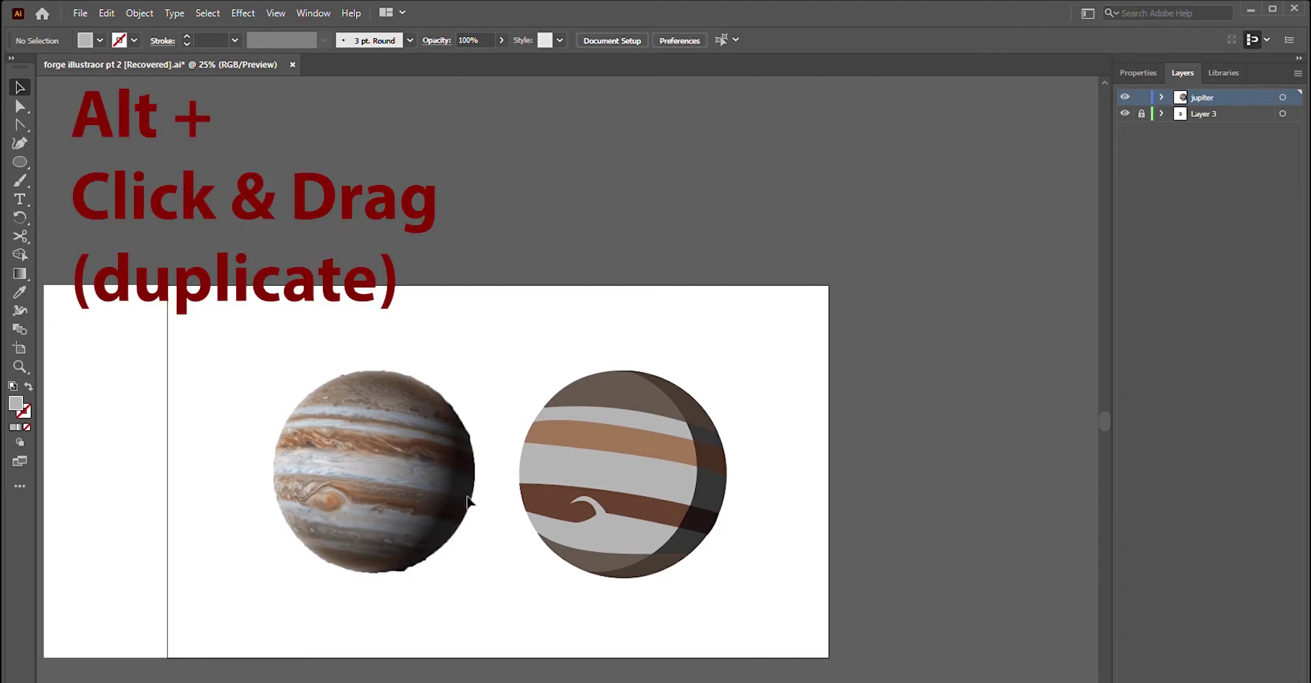
Step: Duplicate the Jupiter group, mirror the copy horizontally with Reflect, and place it to the upper left of the original
left_click(671, 425)
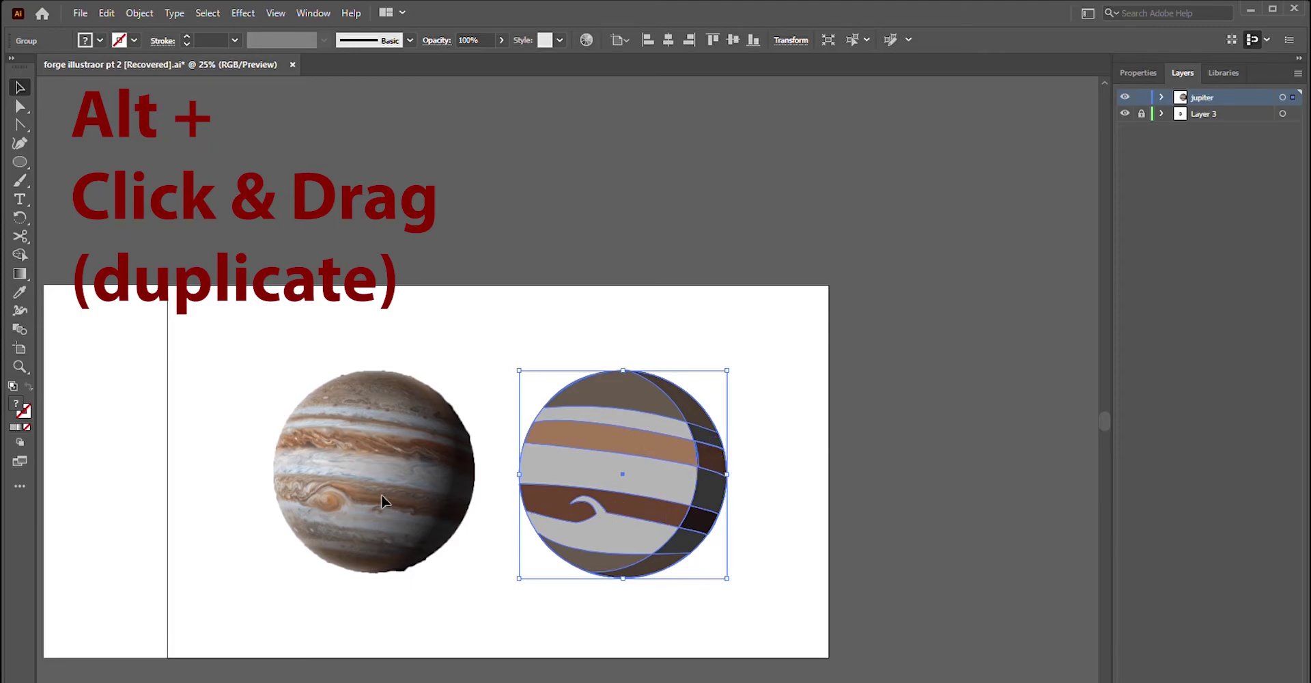
right_click(590, 189)
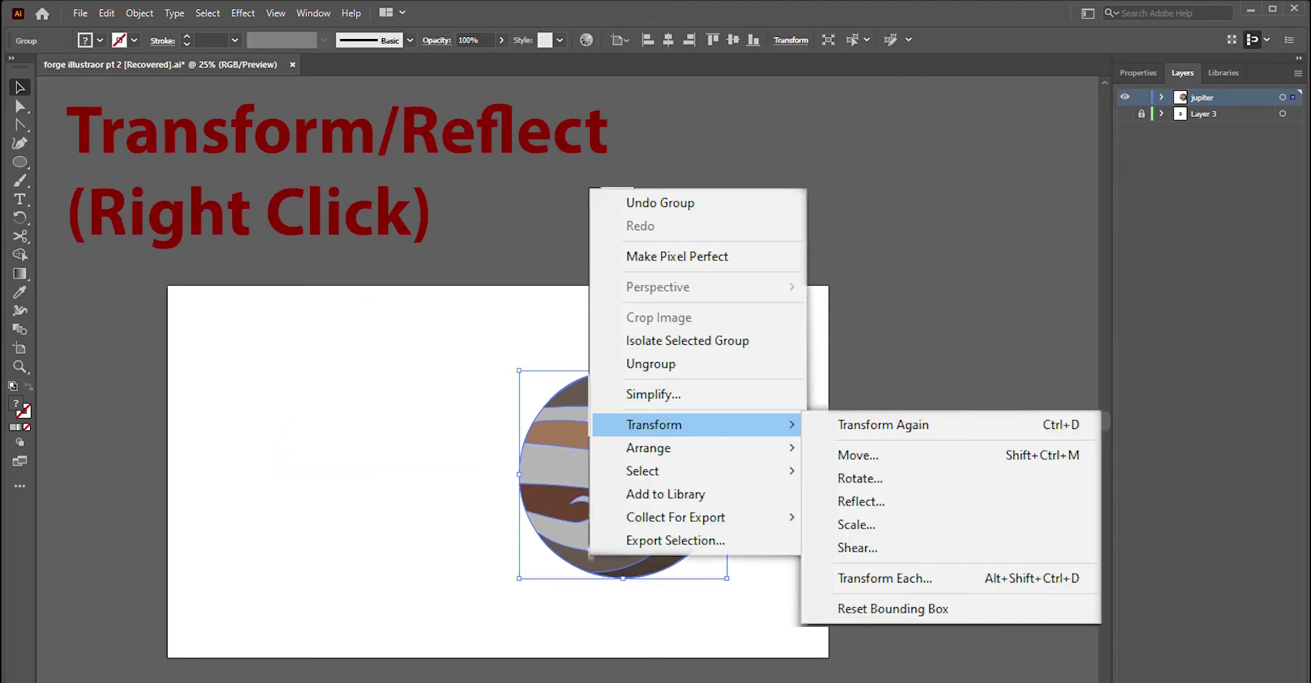
left_click_drag(663, 511, 418, 461)
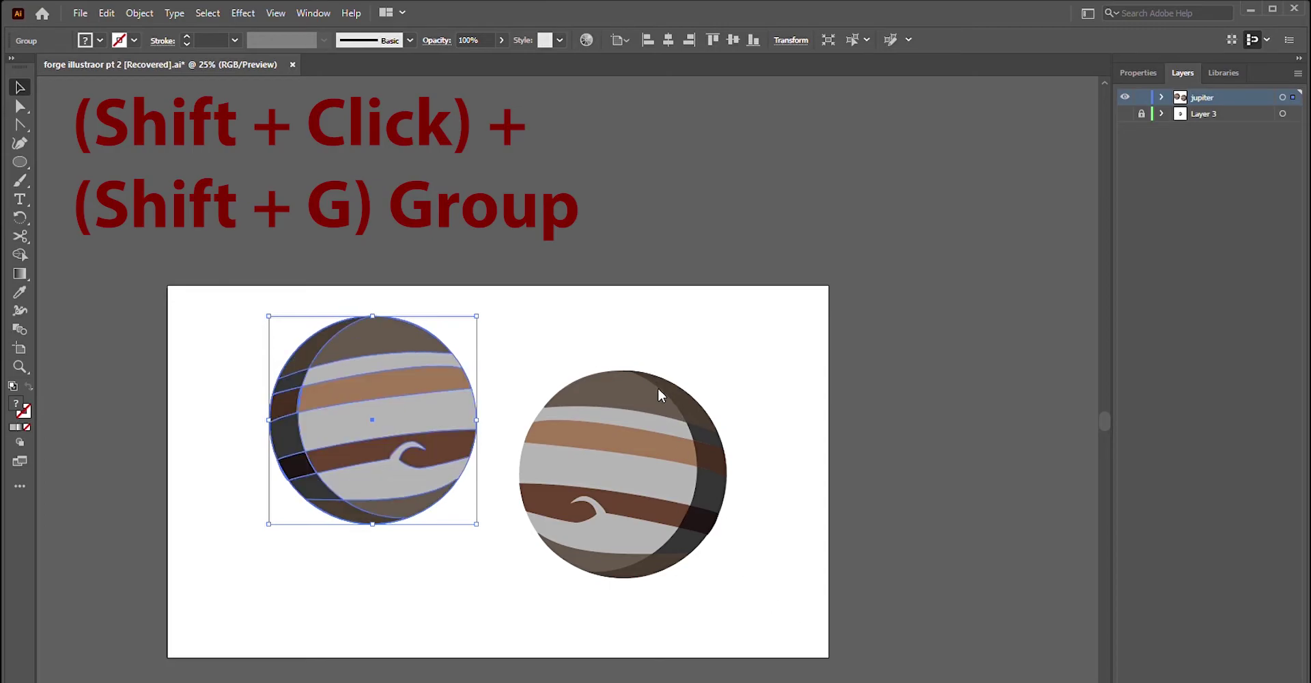
left_click_drag(355, 404, 359, 404)
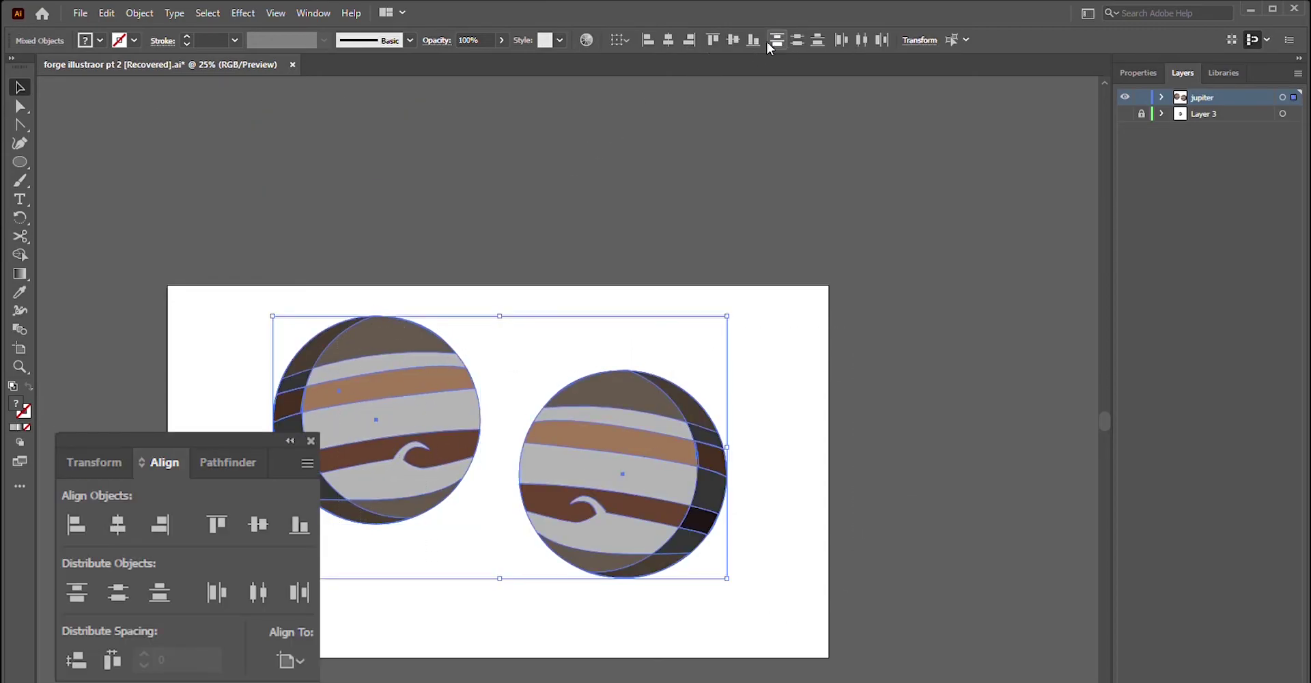
Step: Align the two Jupiters on their vertical centres, then scale the pair down and reposition it on the artboard
left_click(735, 41)
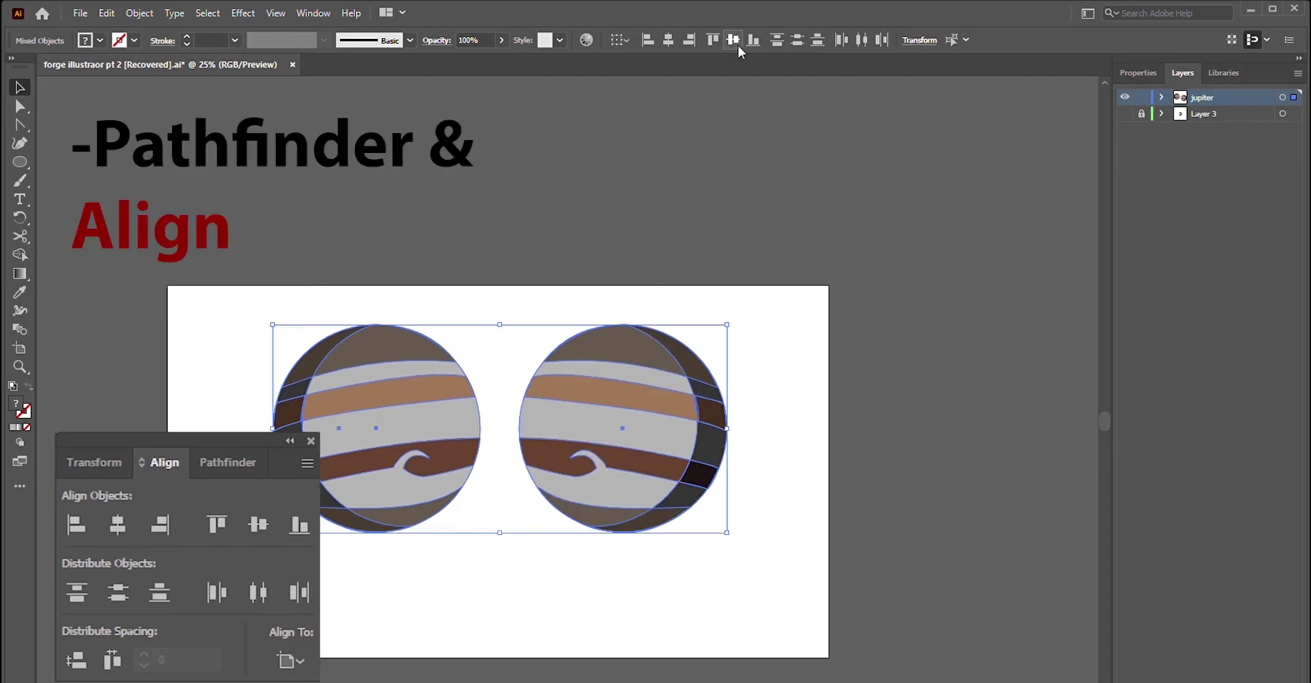
left_click(845, 442)
left_click_drag(792, 538, 301, 294)
left_click_drag(733, 544, 562, 439)
left_click_drag(497, 392, 596, 444)
key("ctrl+plus")
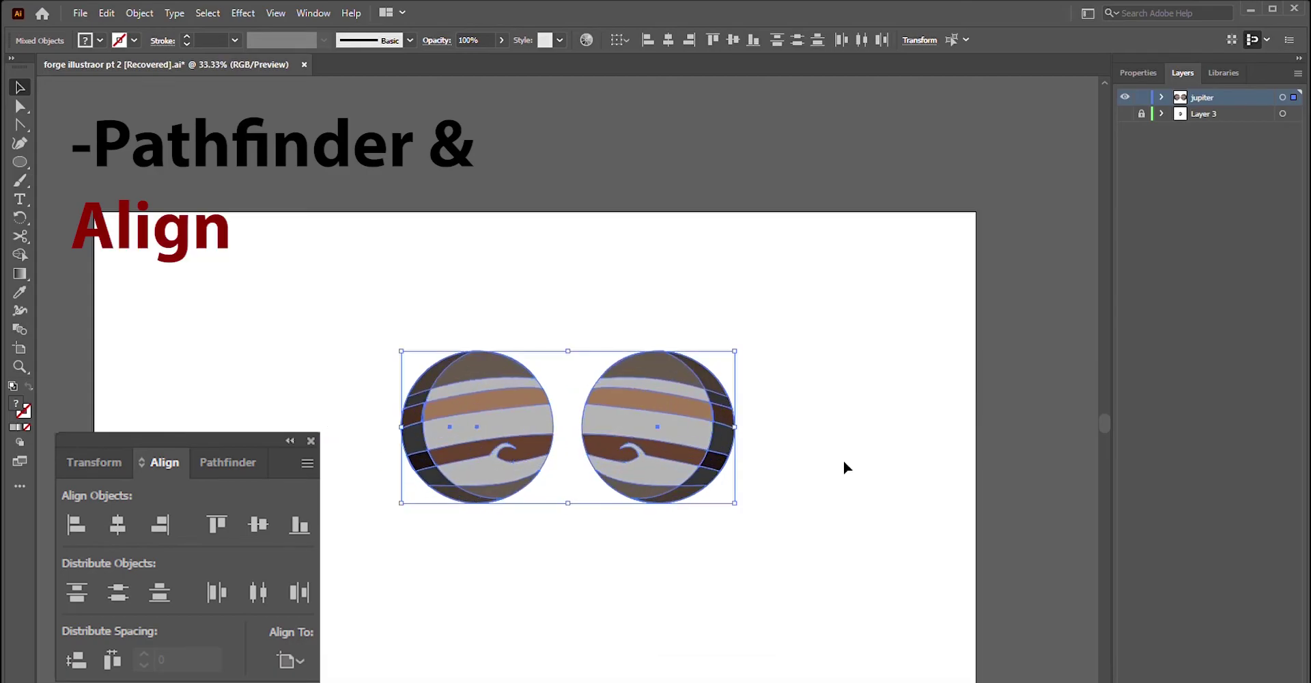
left_click_drag(774, 487, 793, 482)
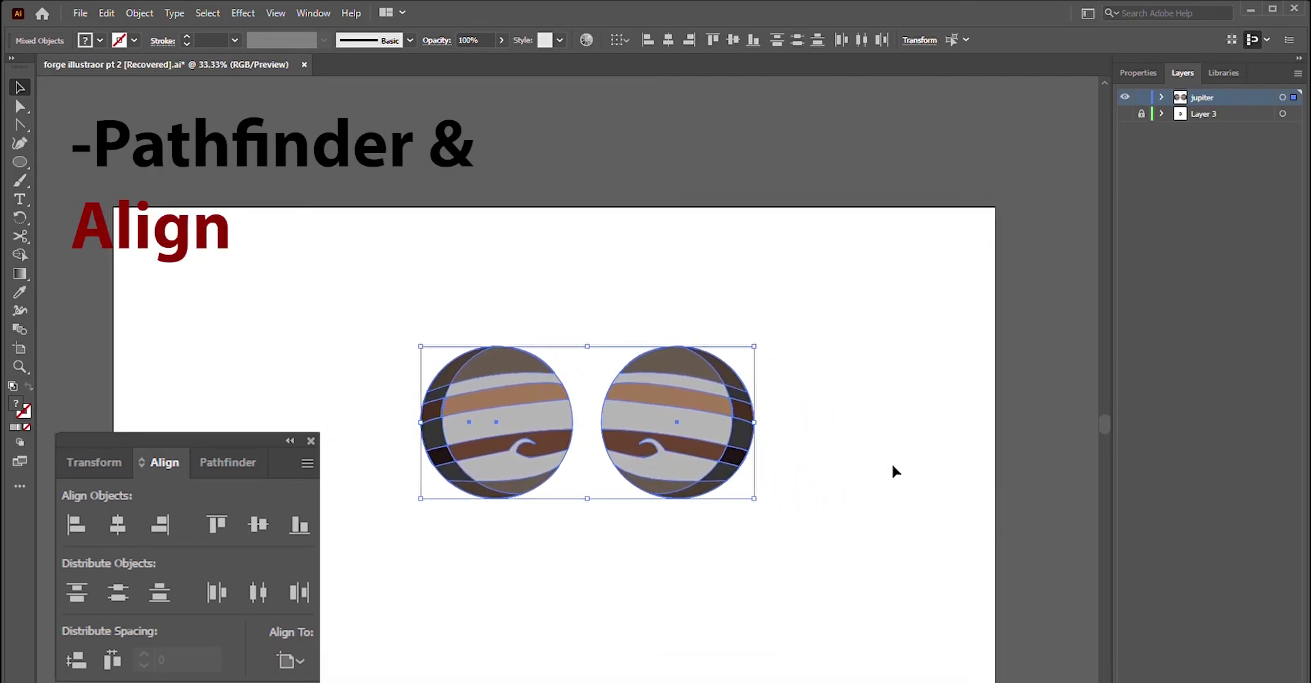
left_click(802, 598)
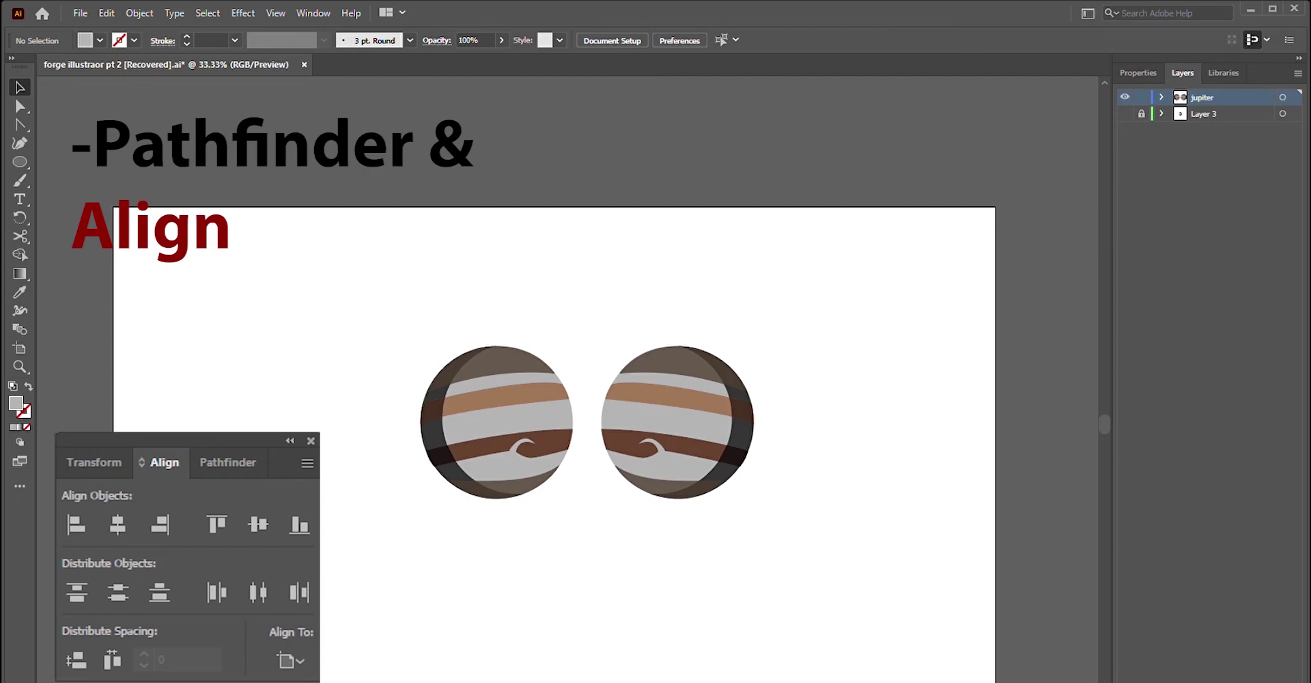
Step: Duplicate the pair of Jupiters directly above and move the lower-right planet down and away from its neighbour
left_click_drag(775, 526, 301, 354)
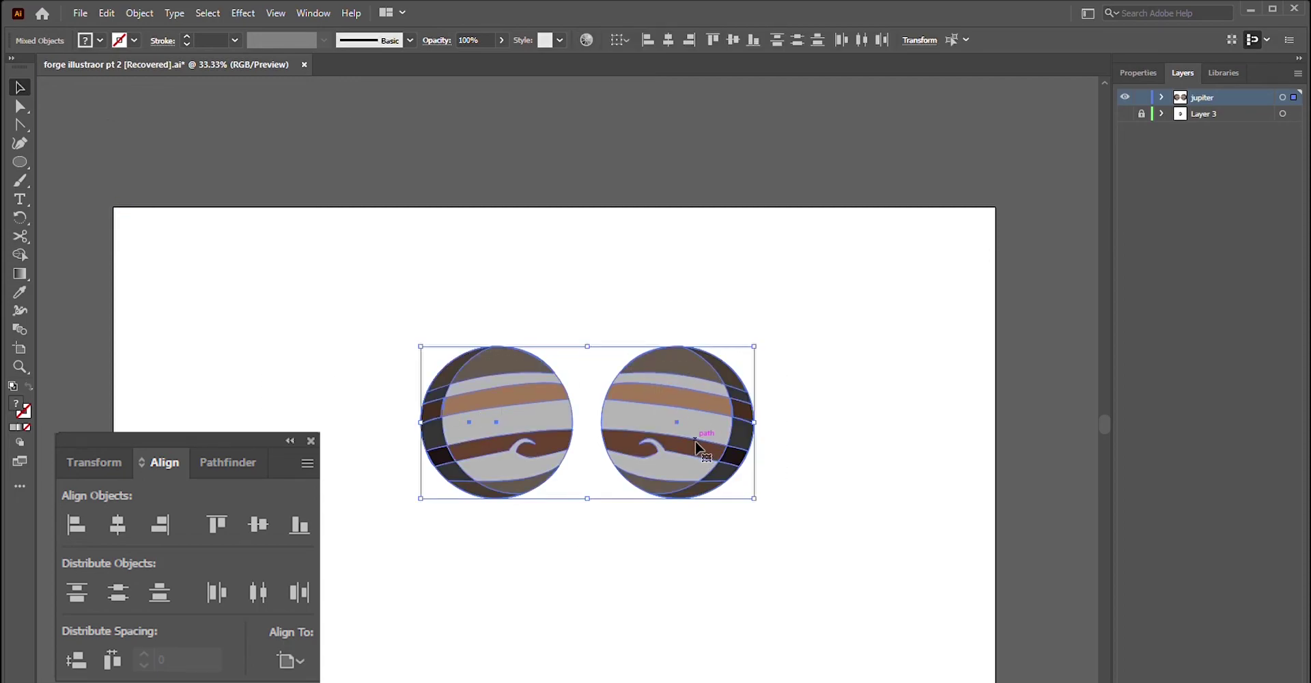
left_click_drag(696, 447, 711, 265)
left_click_drag(735, 464, 817, 492)
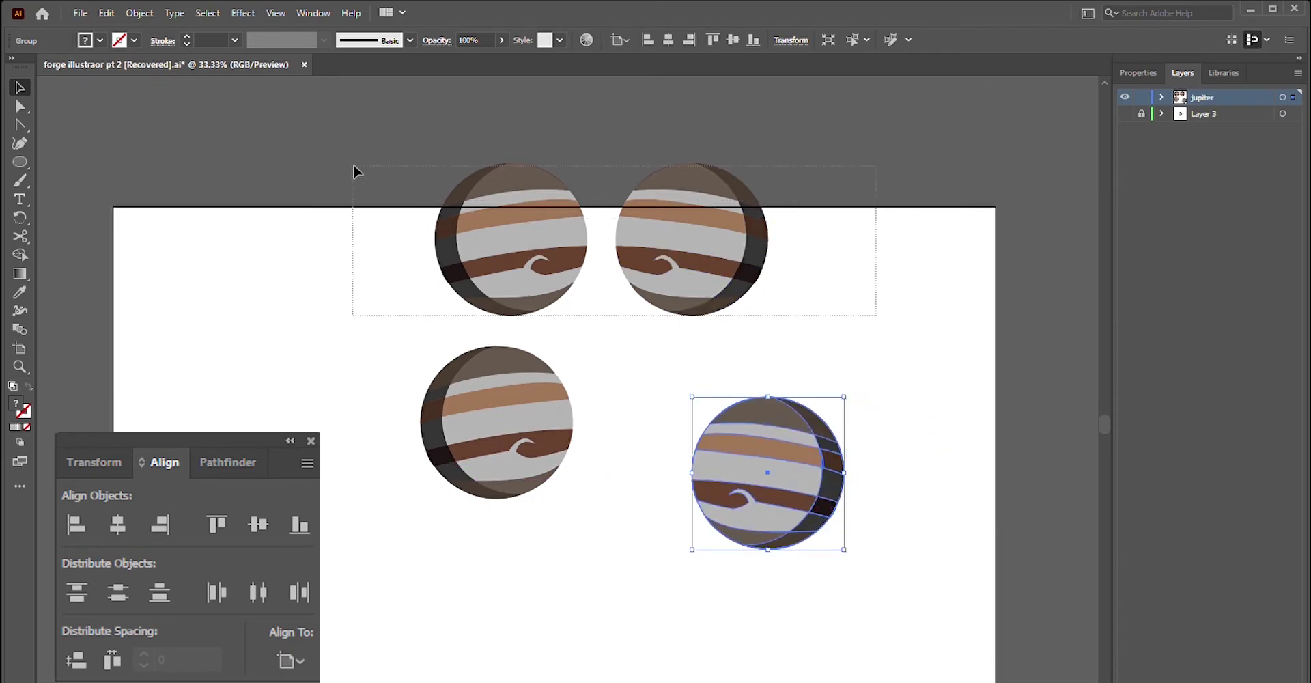
left_click_drag(354, 170, 353, 167)
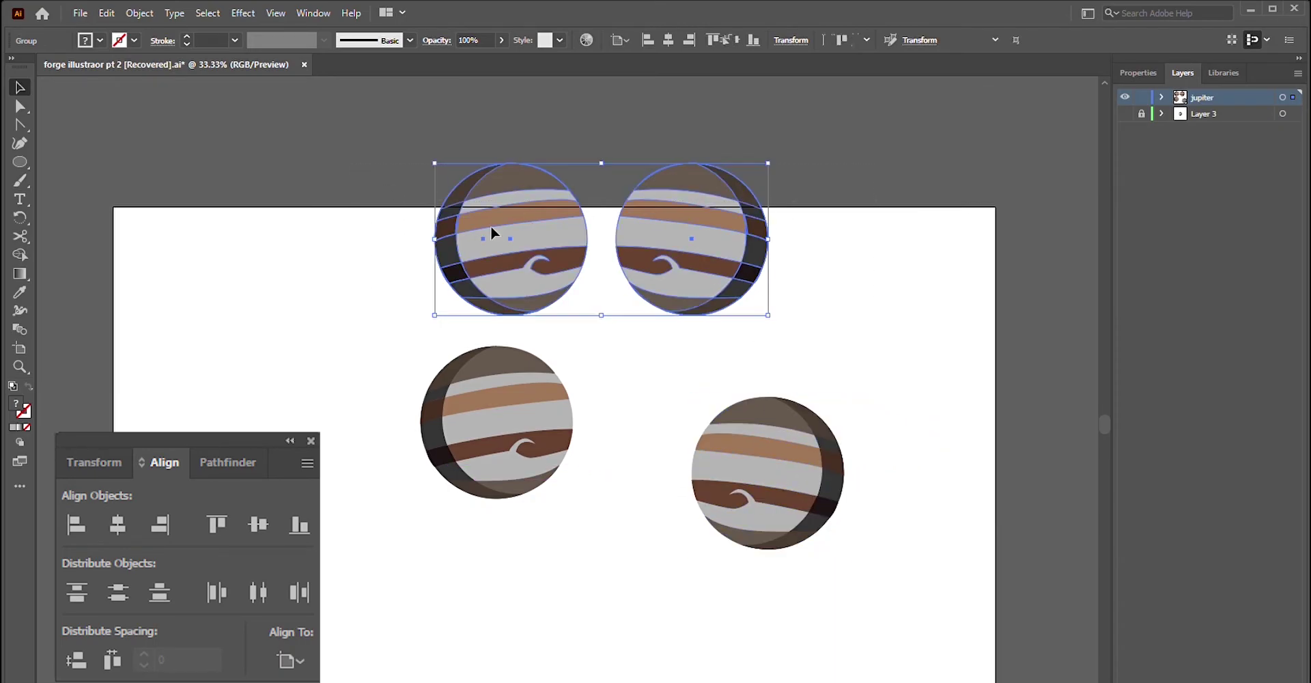
left_click(977, 338)
Step: Move the lower-right planet below the other lower one and align both on their horizontal centres
left_click_drag(765, 488, 767, 600)
left_click_drag(971, 621, 338, 389)
left_click(668, 39)
left_click(847, 395)
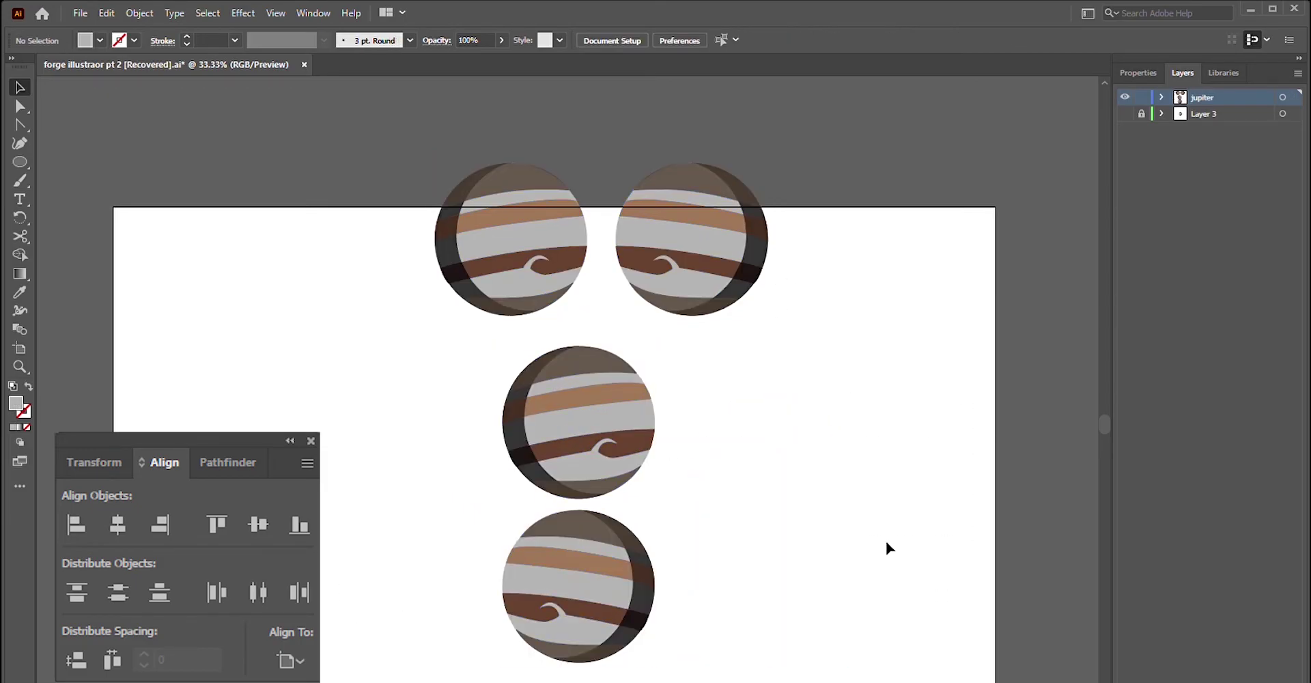
Step: Align the upper two planets on their horizontal centres, then pull the front one out to the right
left_click_drag(862, 338, 348, 167)
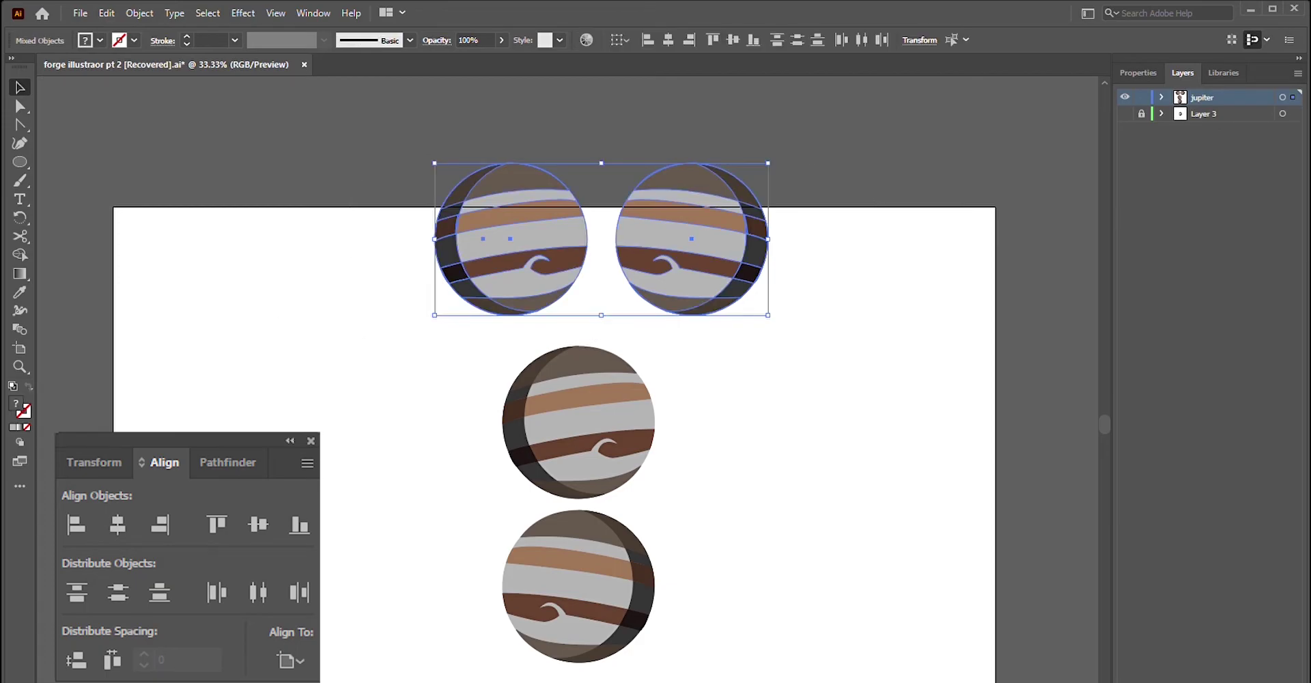
left_click(118, 525)
left_click(829, 469)
left_click_drag(600, 212, 801, 212)
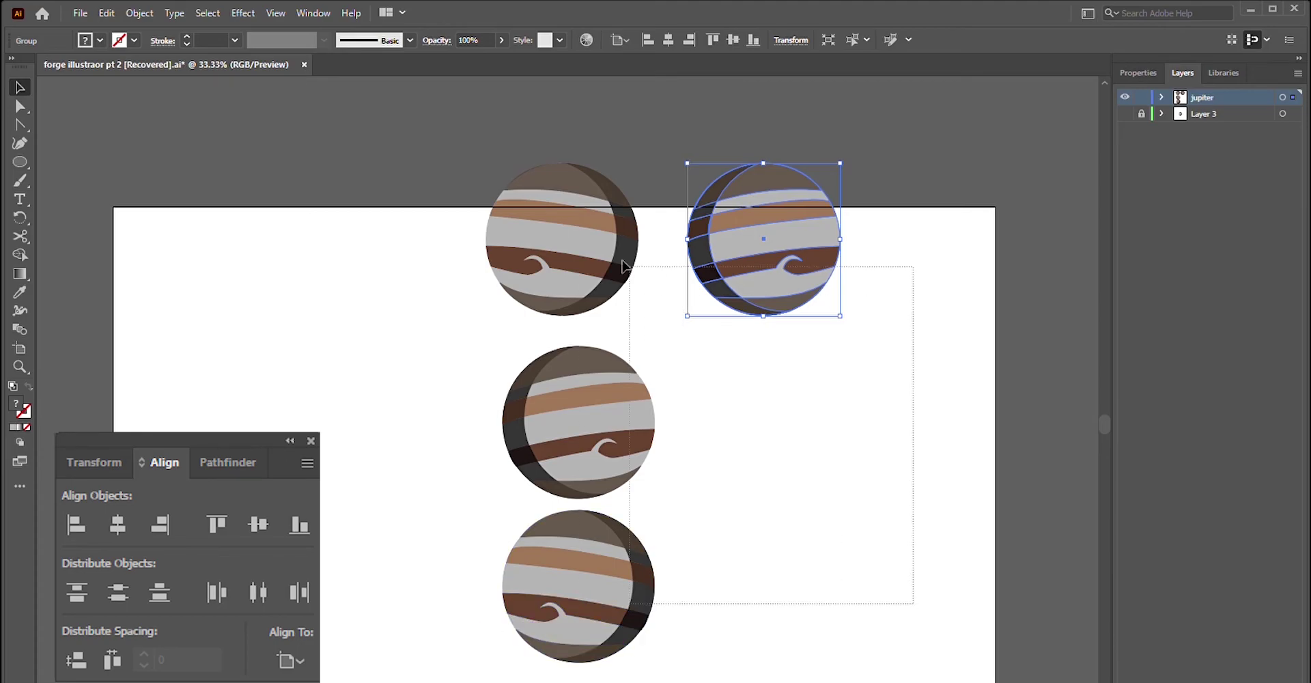
Step: Distribute all four planets horizontally by their left edges, then align them all to the left edge
key("ctrl+a")
left_click(218, 592)
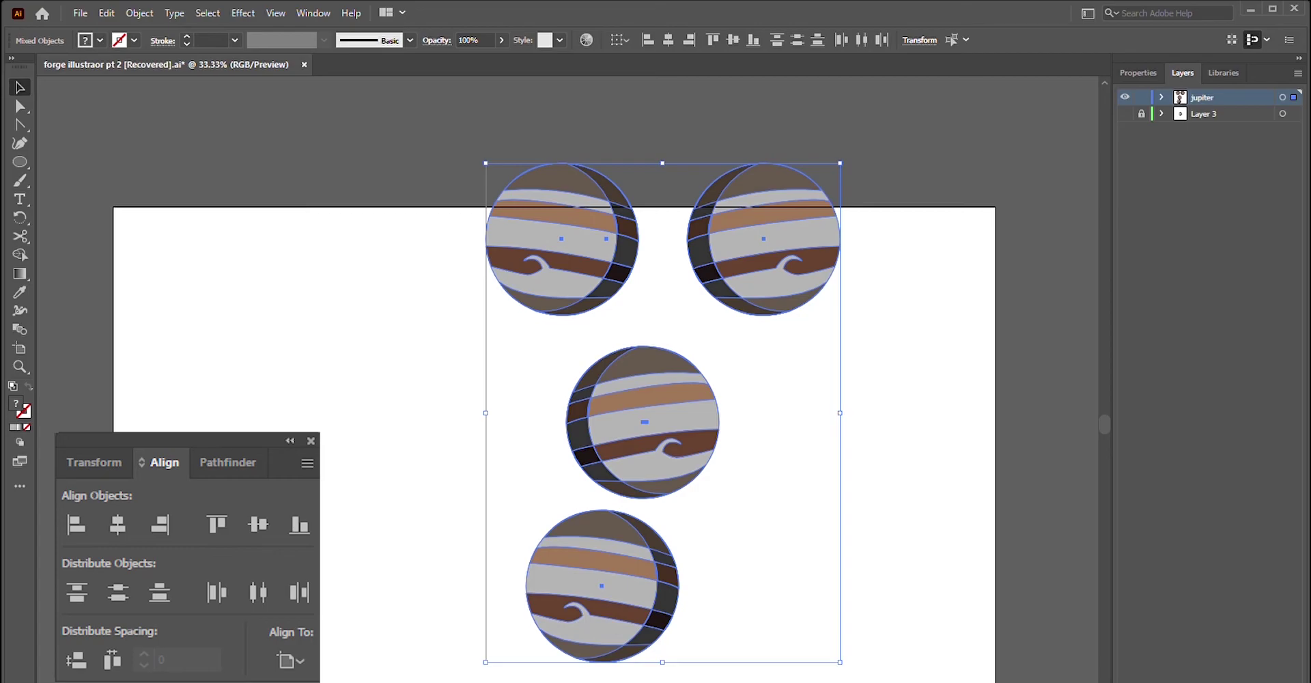
left_click(76, 524)
left_click(940, 436)
Step: Spread the four stacked planets apart into a loose diamond with one at the top, bottom, left and right
left_click_drag(583, 223, 755, 306)
left_click_drag(556, 263, 557, 171)
left_click_drag(575, 591, 574, 635)
left_click_drag(562, 436, 363, 354)
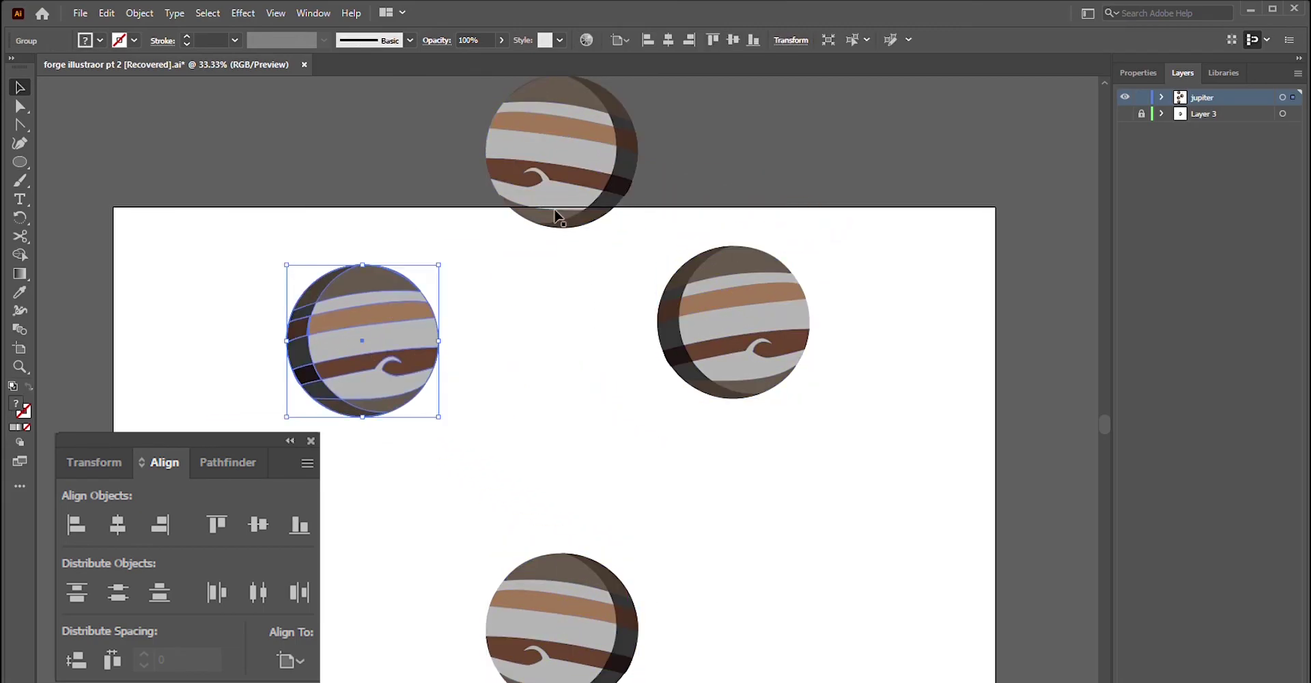
left_click_drag(604, 172, 635, 142)
scroll(784, 388, "up", 1)
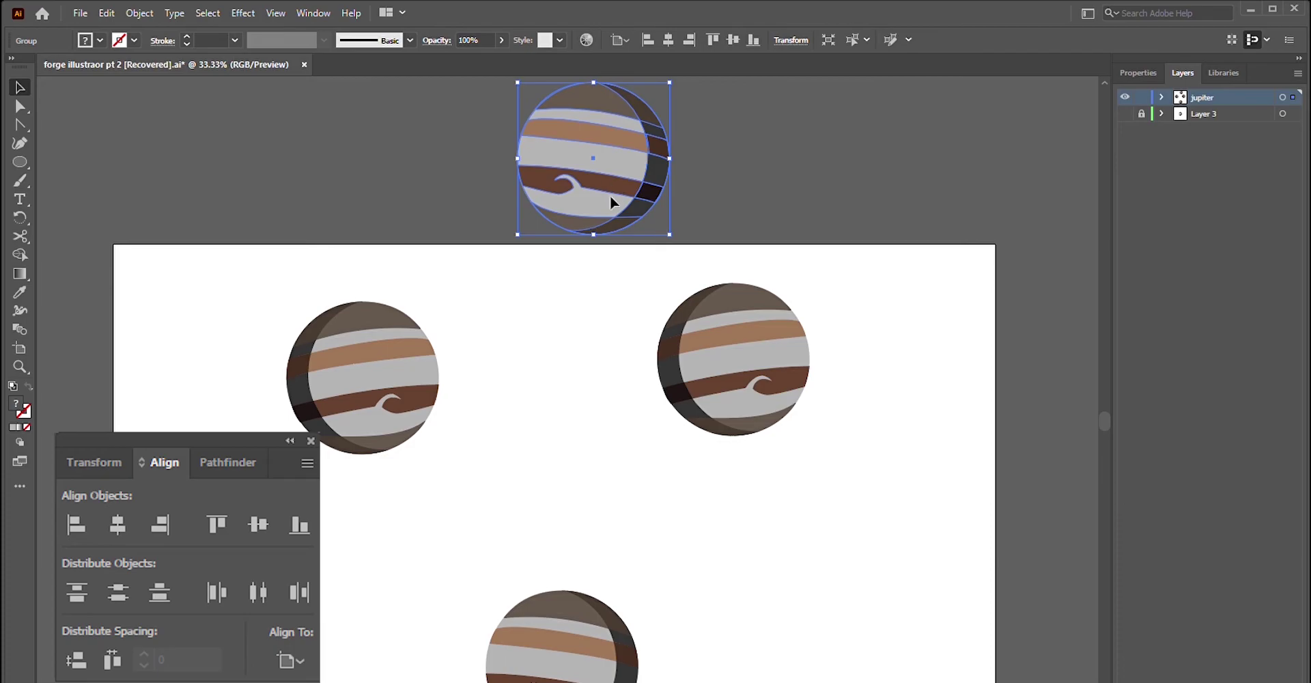
left_click_drag(613, 202, 598, 274)
left_click(850, 530)
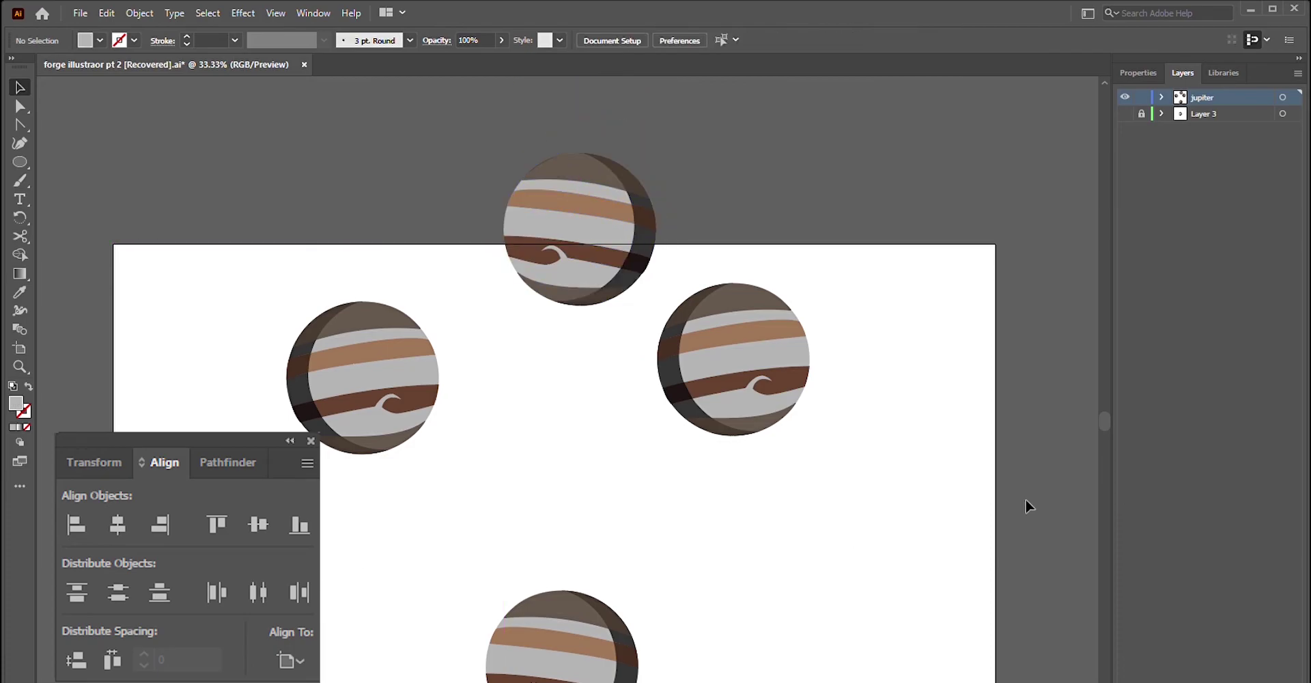
Step: Scale all four planets down together and reposition them on the artboard
left_click_drag(551, 426, 295, 161)
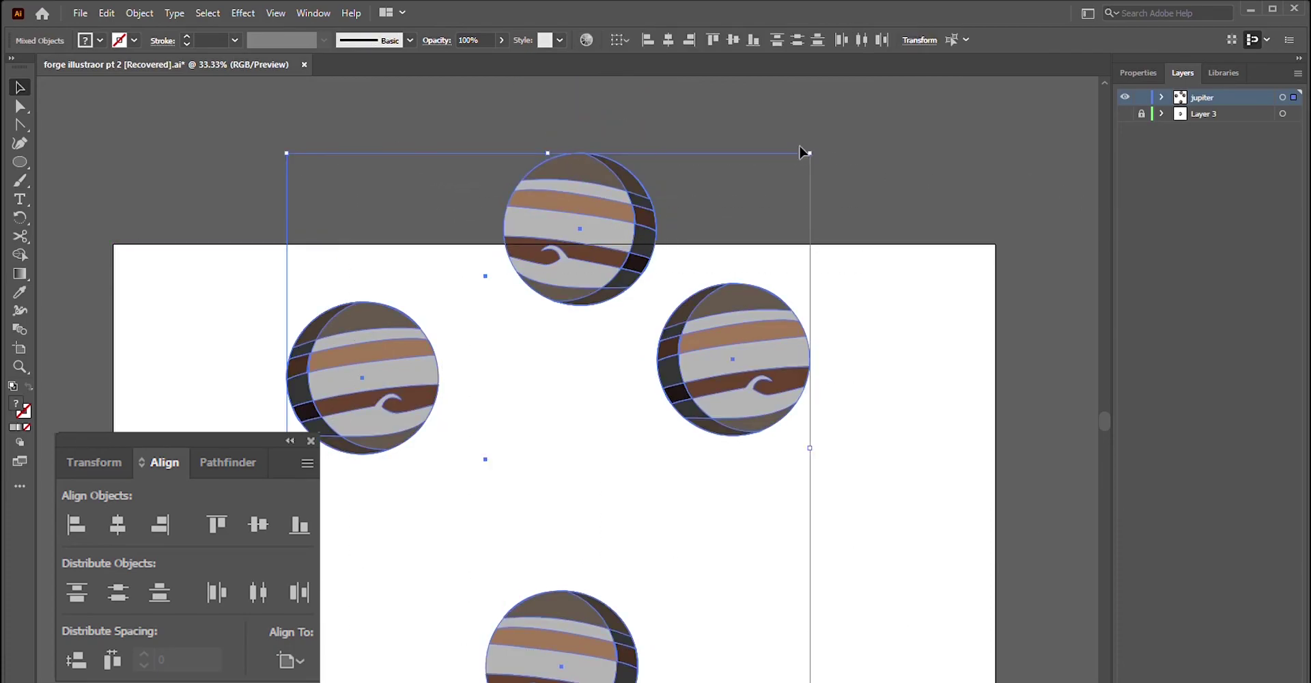
left_click_drag(817, 160, 672, 328)
left_click_drag(603, 468, 651, 436)
left_click(812, 432)
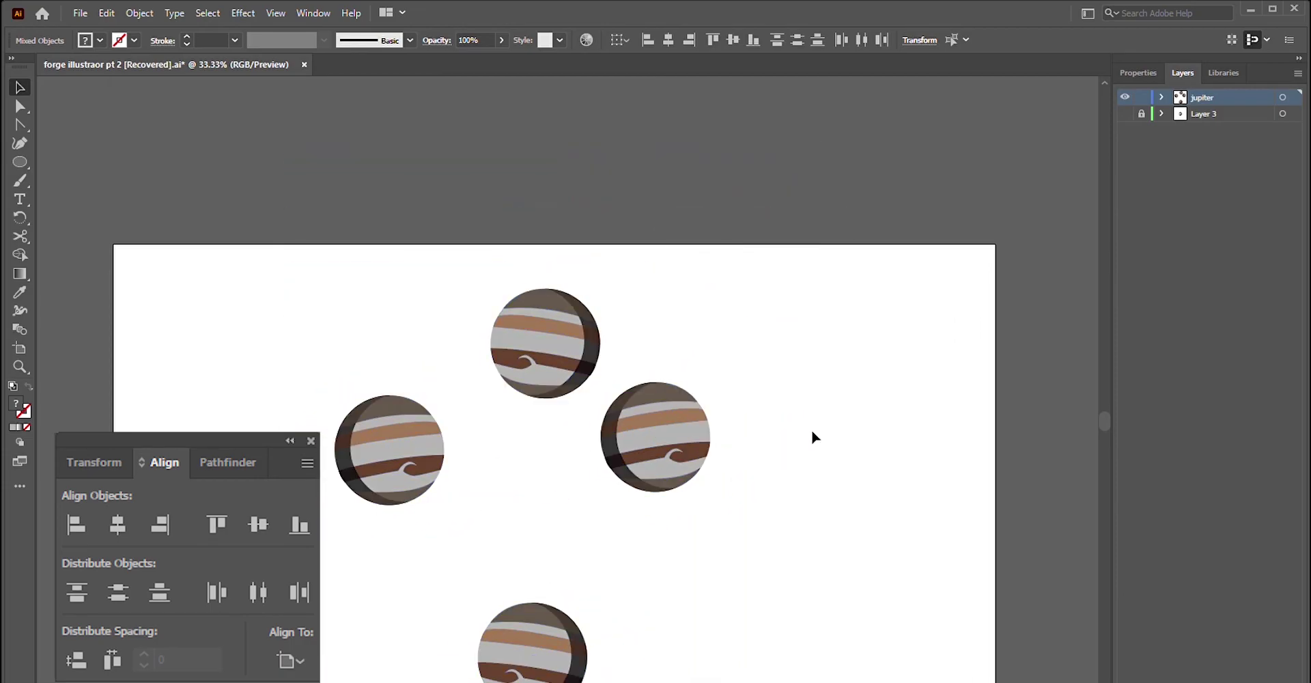
Step: Arrange rotated Jupiter copies in a ring around a central cluster and add rotated 390 × 929 px ellipses as orbits
key("ctrl+plus")
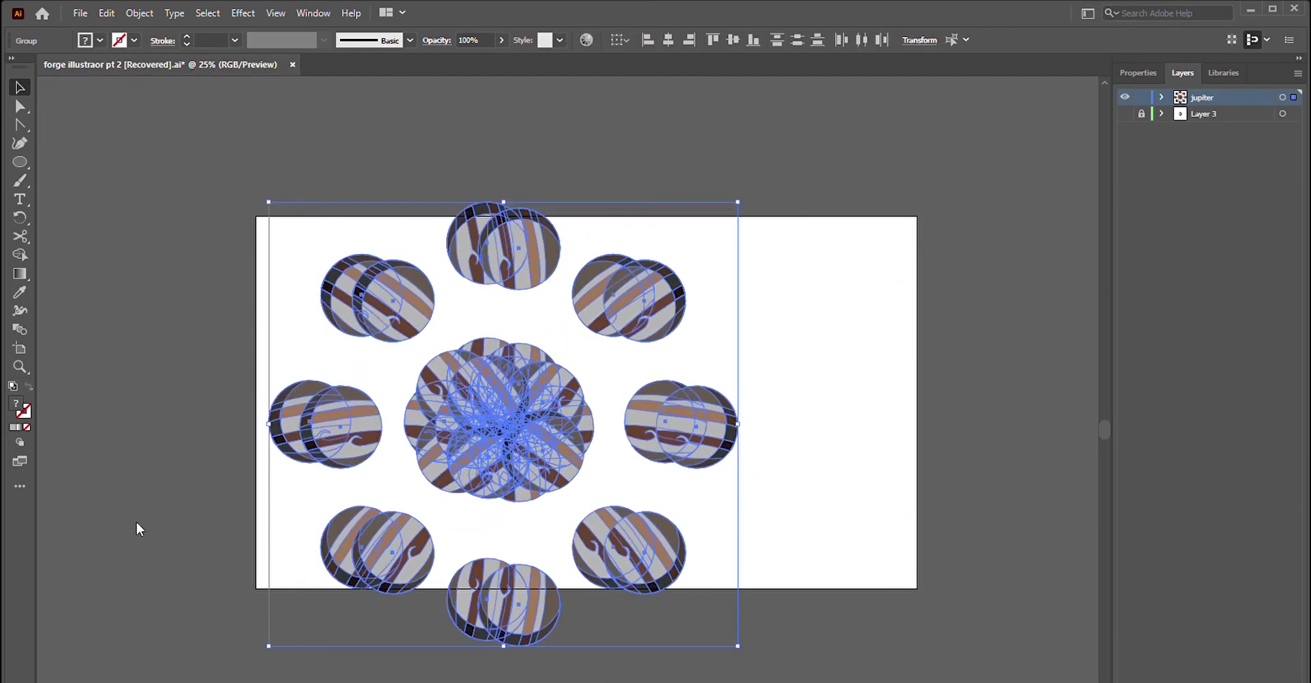
left_click_drag(746, 193, 596, 175)
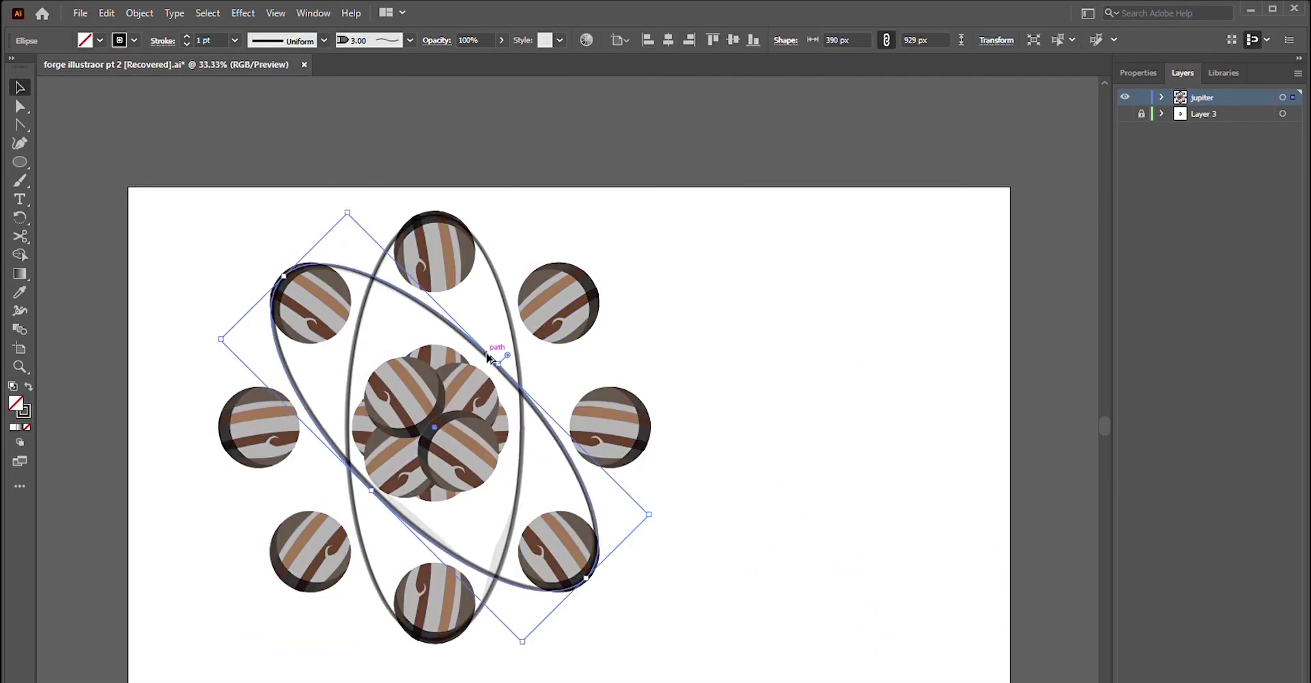
left_click_drag(673, 512, 726, 324)
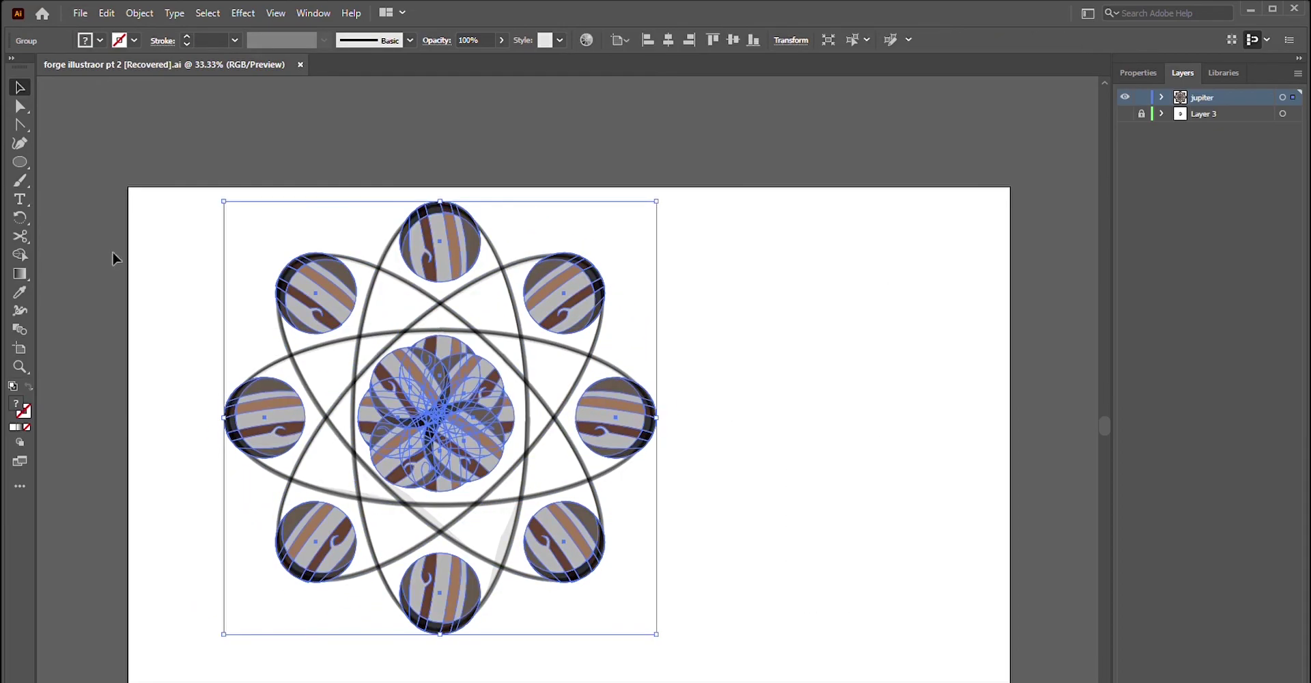
left_click(469, 430)
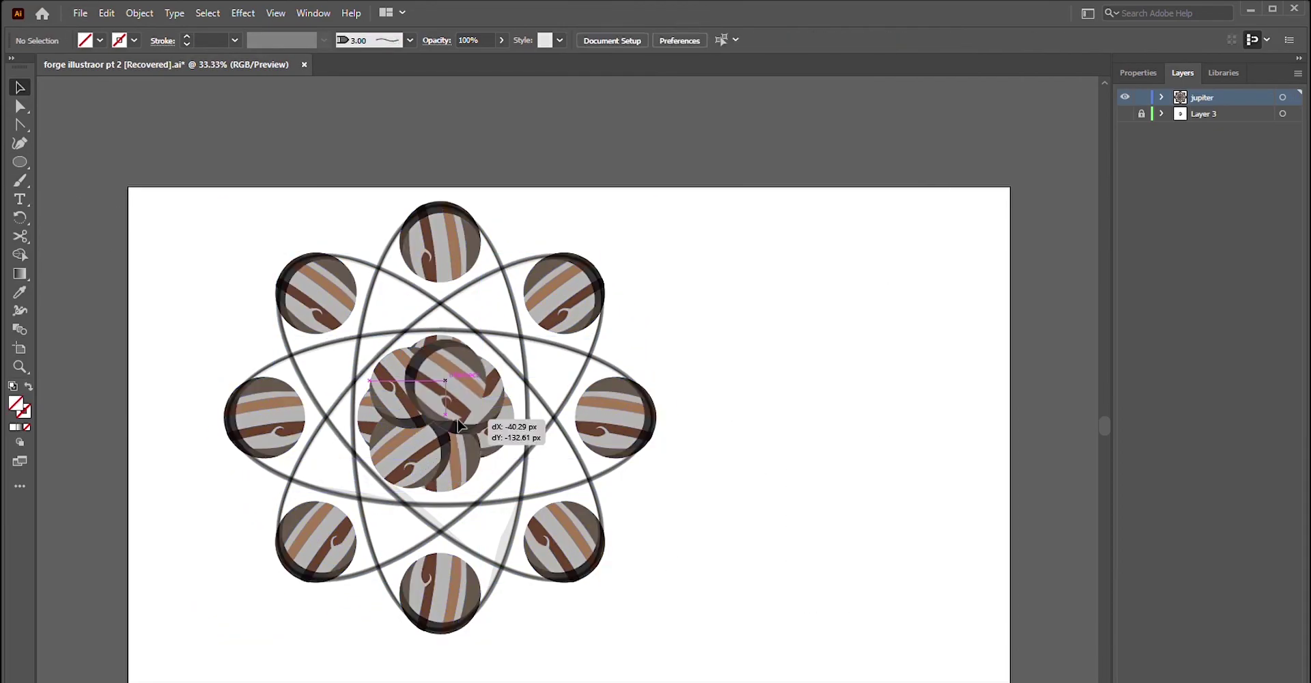